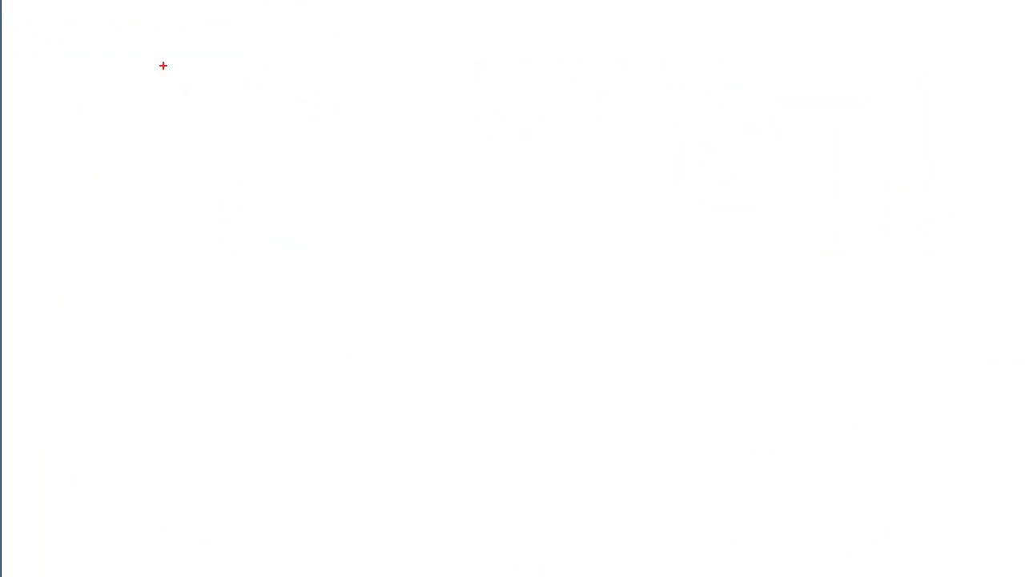
# Step: Draw red outline rectangles for the circuit's blocks, starting with the power supply block and the button block, on the blank canvas
pyautogui.moveTo(149, 55); pyautogui.dragTo(311, 259)
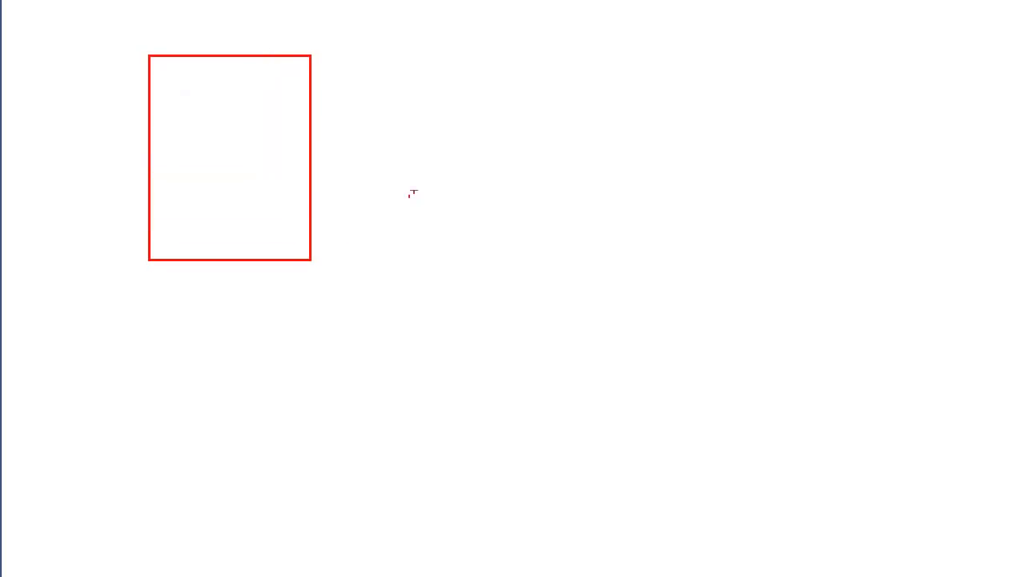
pyautogui.moveTo(399, 92); pyautogui.dragTo(582, 287)
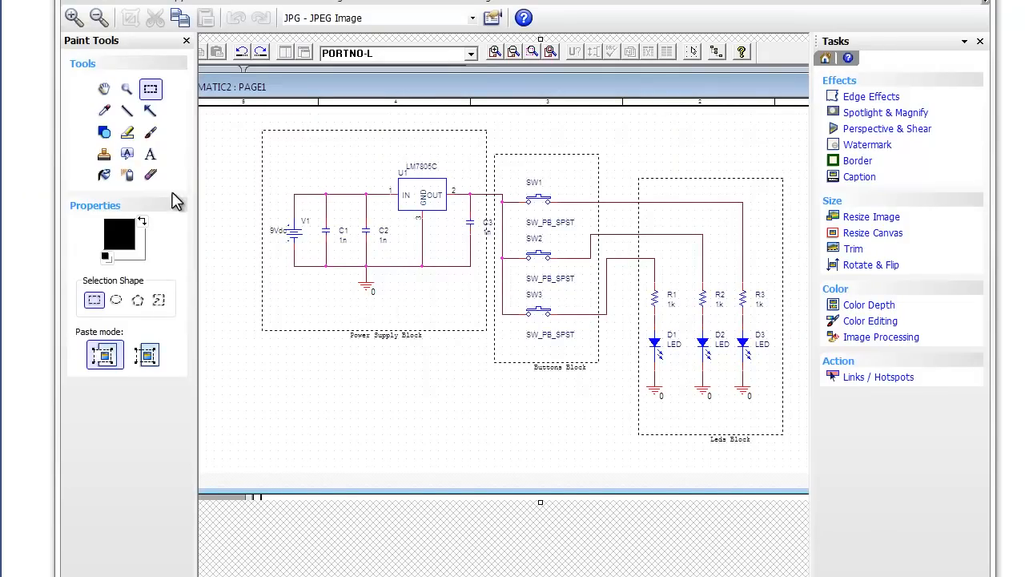
# Step: Circle the wires crossing the power supply, button and LED block borders with a red paintbrush of width 3
pyautogui.click(152, 135)
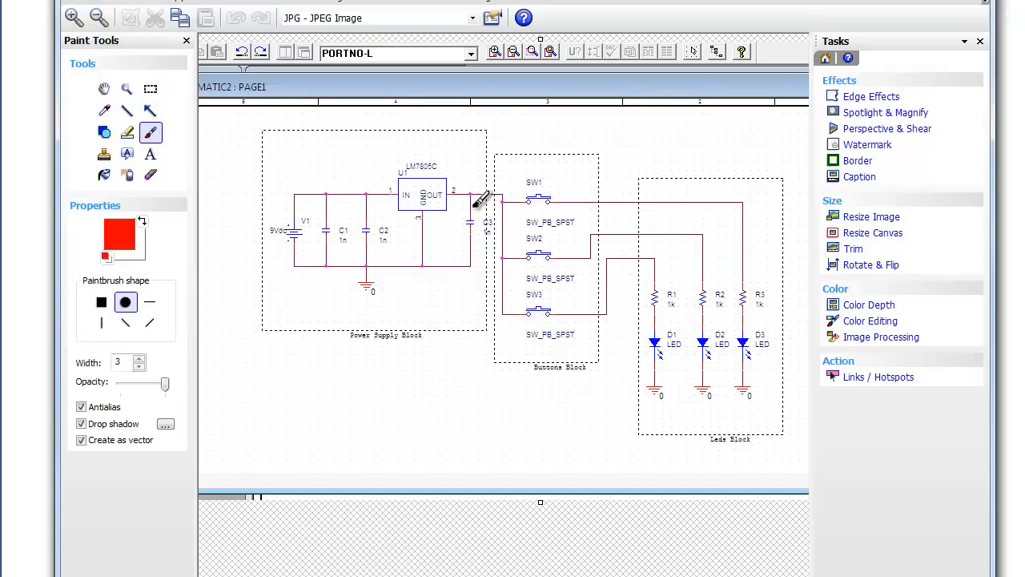
pyautogui.moveTo(489, 186)
pyautogui.mouseDown()
pyautogui.moveTo(480, 203)
pyautogui.moveTo(491, 193)
pyautogui.moveTo(472, 196)
pyautogui.mouseUp()
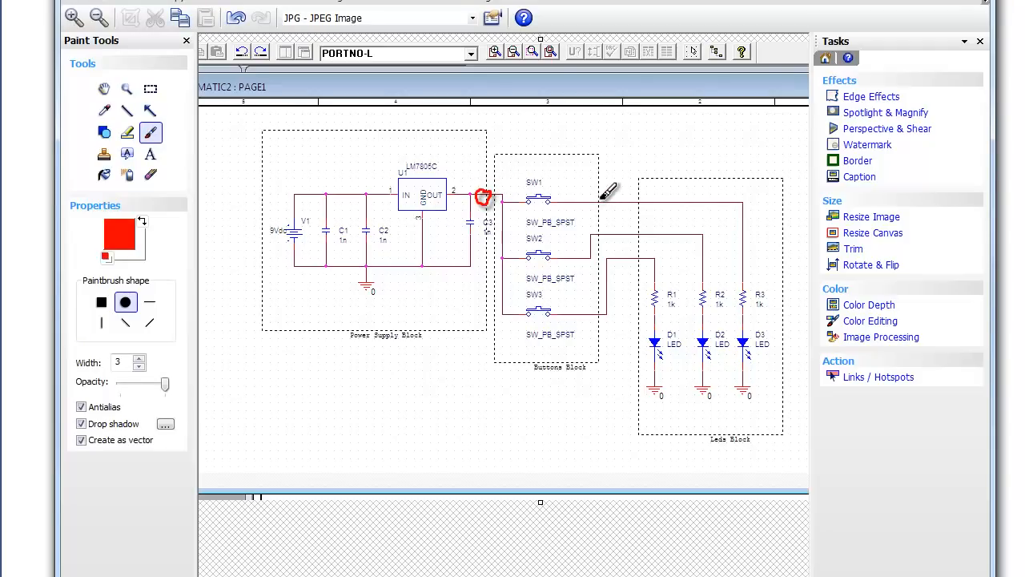
pyautogui.moveTo(598, 200)
pyautogui.mouseDown()
pyautogui.moveTo(589, 204)
pyautogui.moveTo(600, 199)
pyautogui.moveTo(594, 231)
pyautogui.mouseUp()
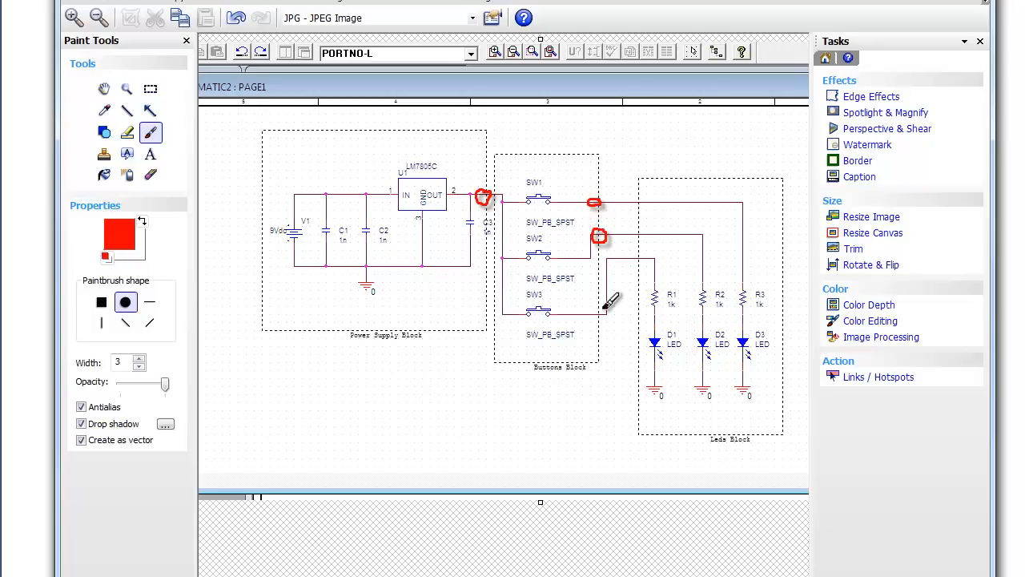
pyautogui.moveTo(596, 312); pyautogui.dragTo(606, 306)
pyautogui.moveTo(650, 199)
pyautogui.mouseDown()
pyautogui.moveTo(639, 207)
pyautogui.moveTo(645, 247)
pyautogui.mouseUp()
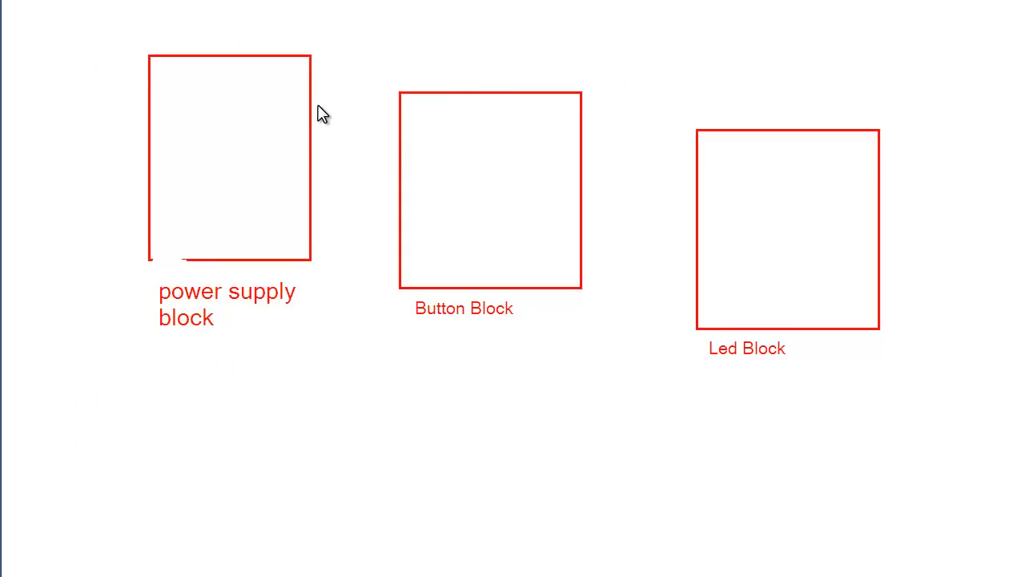
# Step: Draw small blue port boxes on the block edges: one on the power supply, one plus three on the button block, three on the LED block
pyautogui.hotkey('ctrl', '2')
pyautogui.moveTo(304, 101)
pyautogui.mouseDown()
pyautogui.moveTo(307, 127)
pyautogui.moveTo(326, 118)
pyautogui.mouseUp()
pyautogui.keyDown('ctrl'); pyautogui.moveTo(392, 113); pyautogui.dragTo(407, 131); pyautogui.keyUp('ctrl')
pyautogui.moveTo(574, 183)
pyautogui.keyDown('ctrl'); pyautogui.mouseDown()
pyautogui.moveTo(591, 199)
pyautogui.moveTo(588, 246)
pyautogui.mouseUp(); pyautogui.keyUp('ctrl')
pyautogui.moveTo(691, 160)
pyautogui.keyDown('ctrl'); pyautogui.mouseDown()
pyautogui.moveTo(704, 180)
pyautogui.moveTo(705, 261)
pyautogui.mouseUp(); pyautogui.keyUp('ctrl')
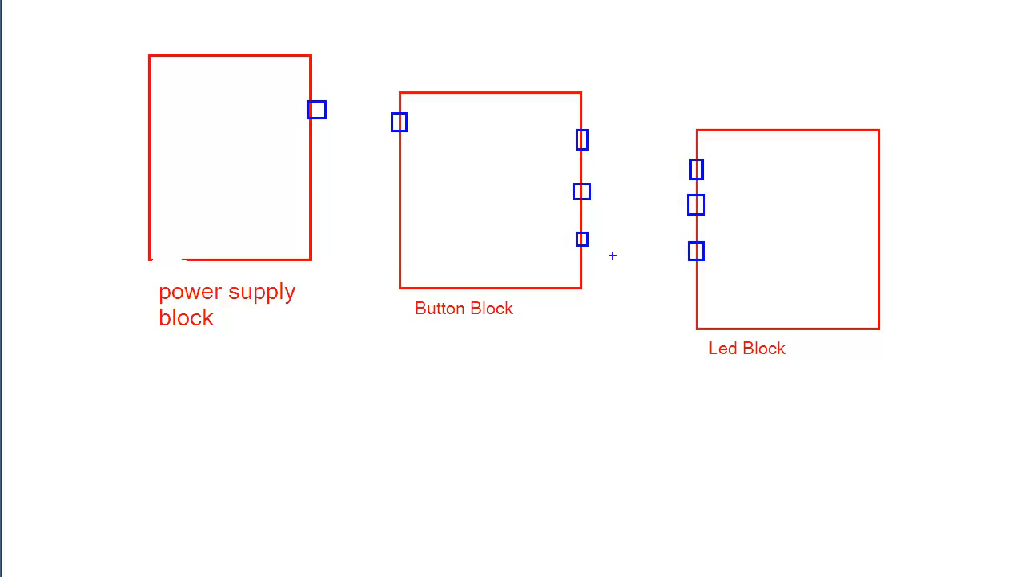
# Step: Connect the power supply port to the button block and the button block's three outputs to the LED block's ports with lines
pyautogui.moveTo(327, 109); pyautogui.dragTo(391, 129)
pyautogui.moveTo(588, 136); pyautogui.dragTo(691, 168)
pyautogui.moveTo(590, 191); pyautogui.dragTo(688, 203)
pyautogui.moveTo(583, 239); pyautogui.dragTo(677, 254)
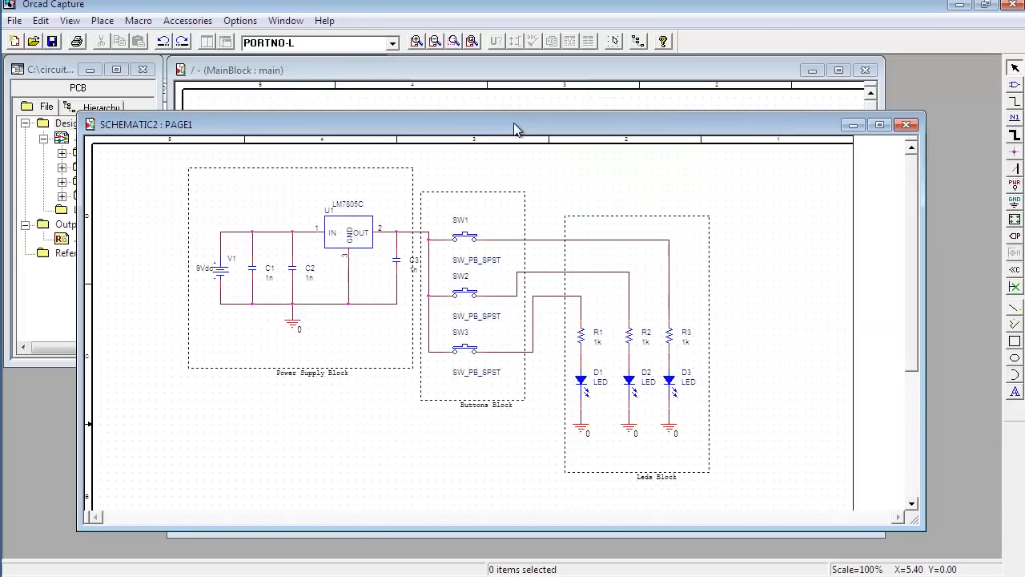
# Step: In OrCAD Capture, start a new schematic project and set its location to a newly created C:\hierarchical directory
pyautogui.click(14, 21)
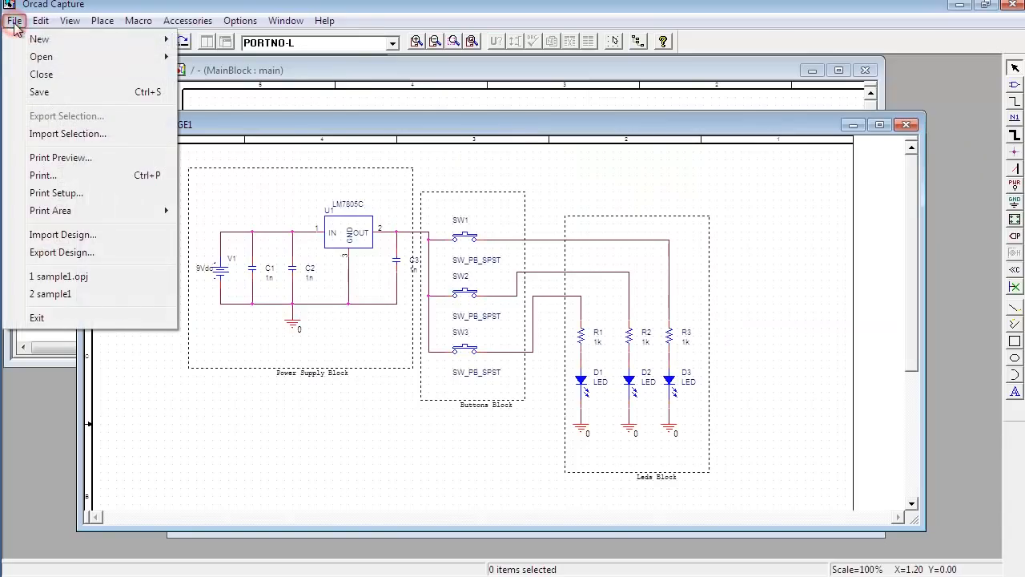
pyautogui.moveTo(36, 39)
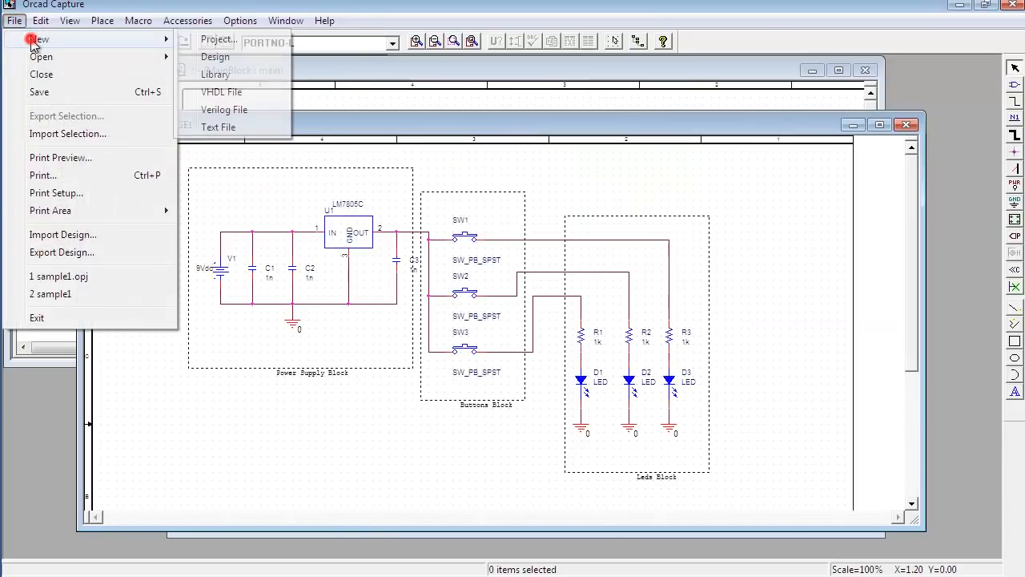
pyautogui.click(224, 44)
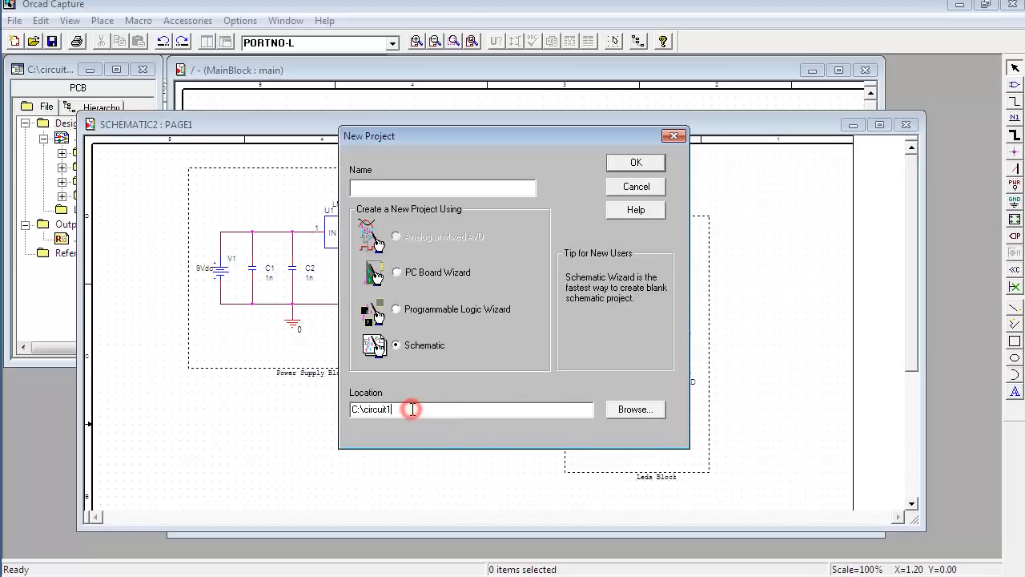
pyautogui.click(618, 408)
pyautogui.doubleClick(447, 243)
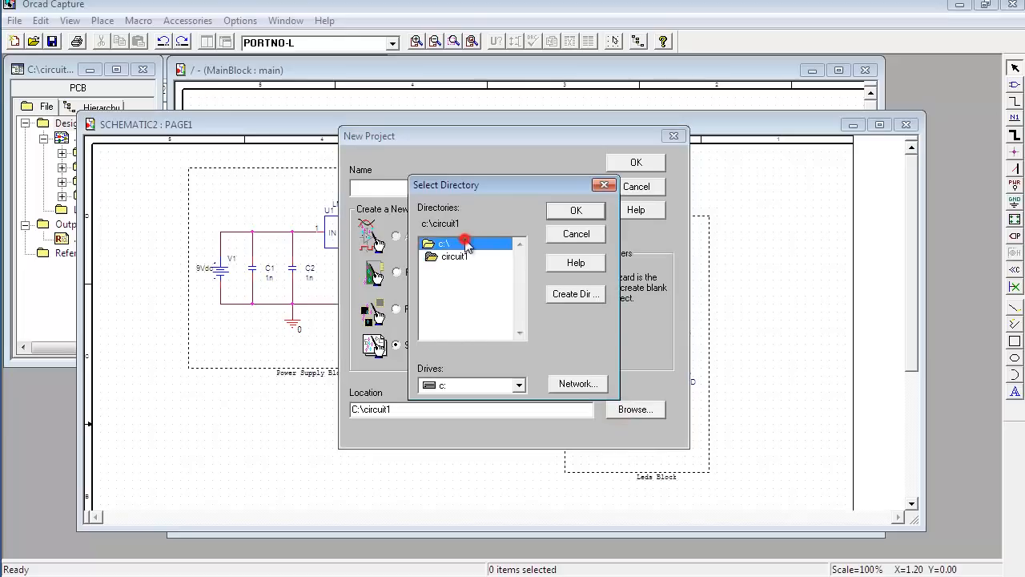
pyautogui.click(565, 297)
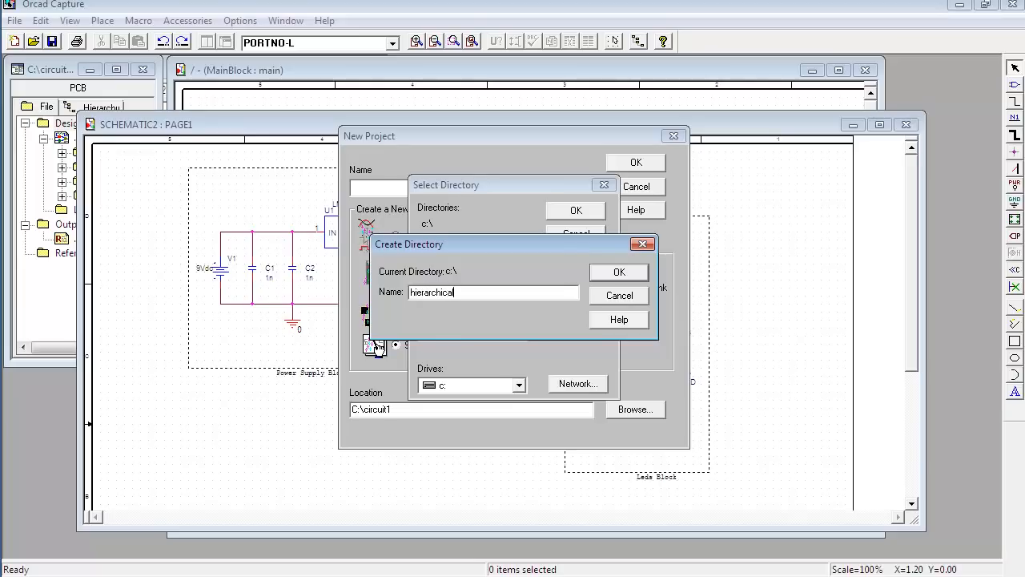
pyautogui.click(619, 272)
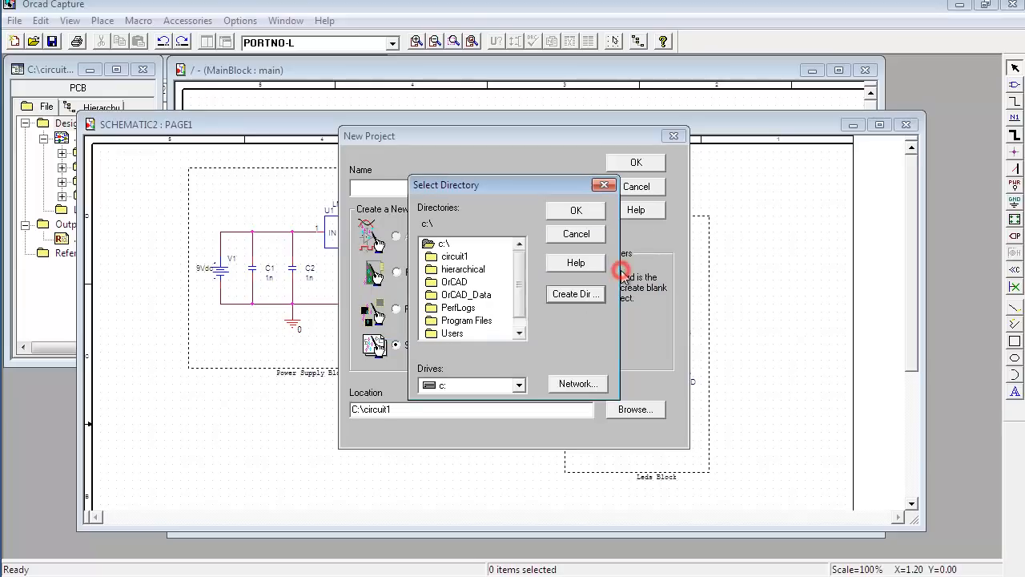
pyautogui.doubleClick(463, 268)
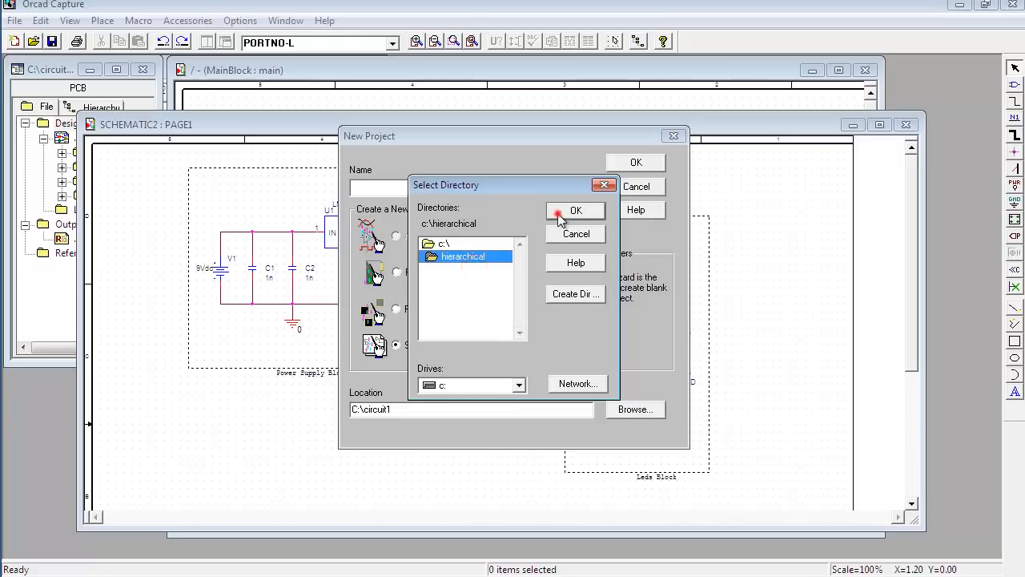
pyautogui.click(561, 211)
# Step: Name the new project sample1 and create it
pyautogui.click(408, 186)
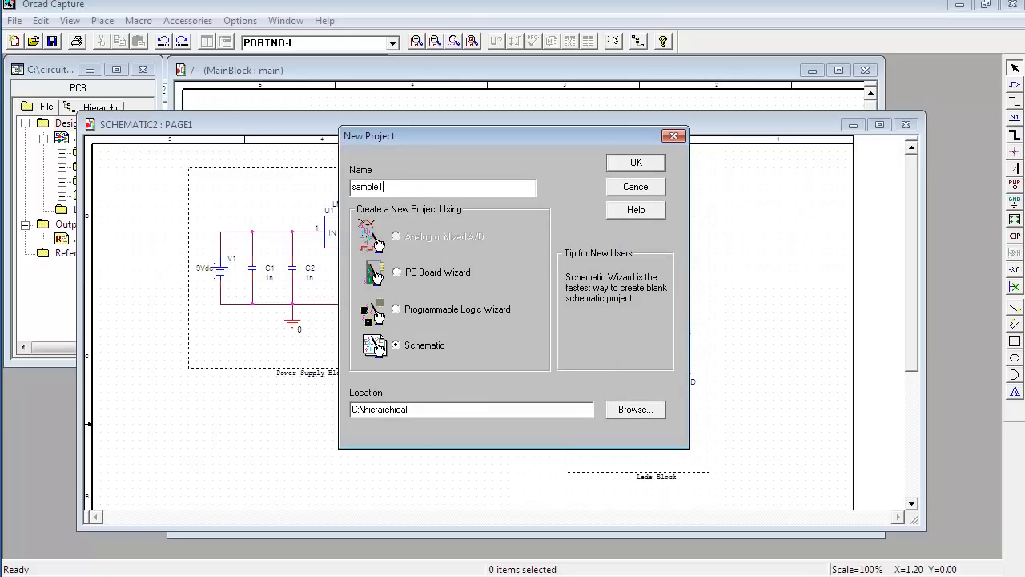
pyautogui.click(627, 166)
pyautogui.click(629, 165)
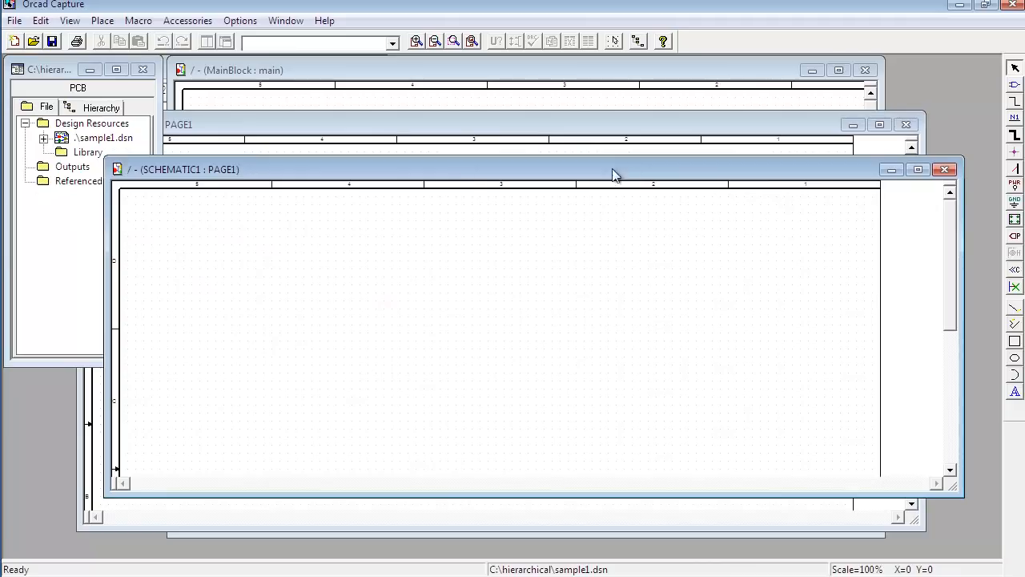
# Step: Minimize the old circuit project's manager window and its MainBlock and SCHEMATIC2 page windows
pyautogui.moveTo(458, 178); pyautogui.dragTo(483, 168)
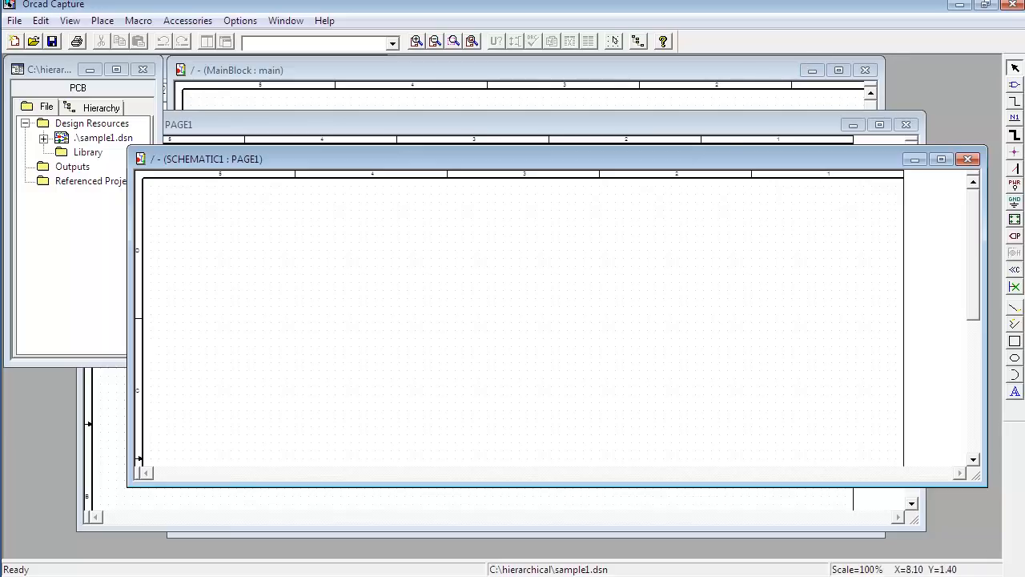
pyautogui.moveTo(50, 70); pyautogui.dragTo(48, 144)
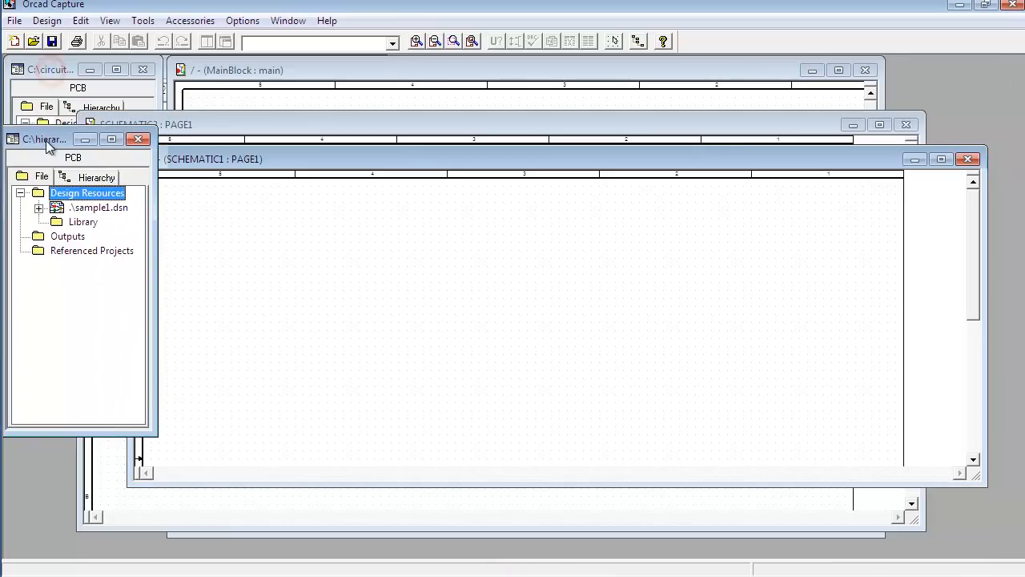
pyautogui.click(80, 69)
pyautogui.click(90, 69)
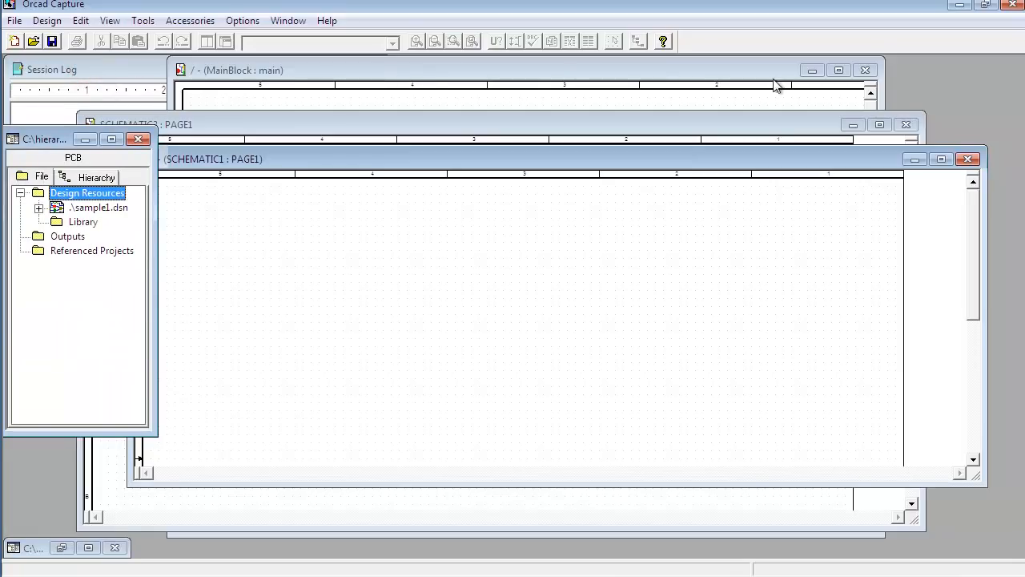
pyautogui.click(813, 70)
pyautogui.click(853, 125)
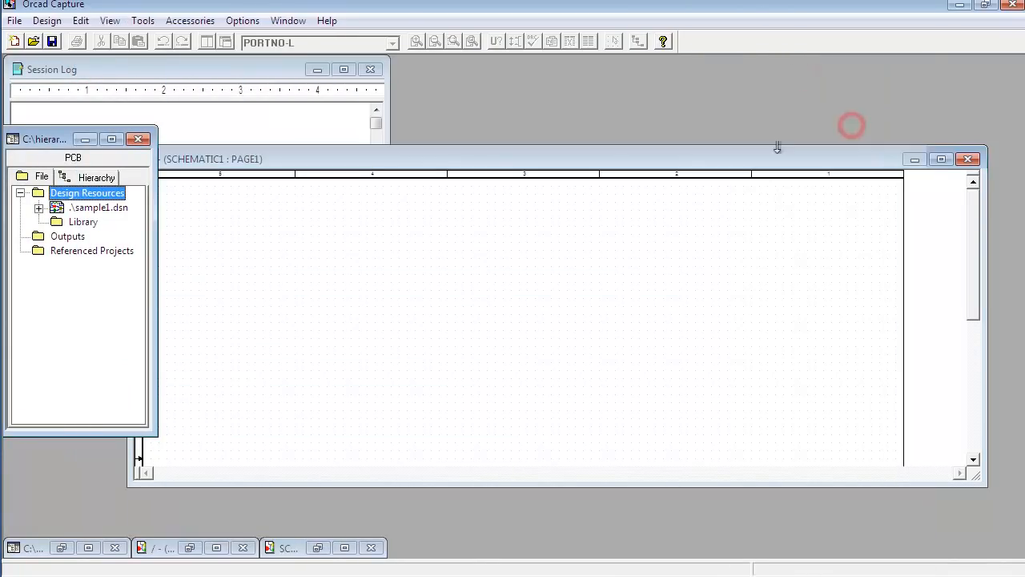
# Step: Arrange the sample1 project manager and the SCHEMATIC1 page side by side, and make the page window taller
pyautogui.moveTo(507, 160); pyautogui.dragTo(514, 79)
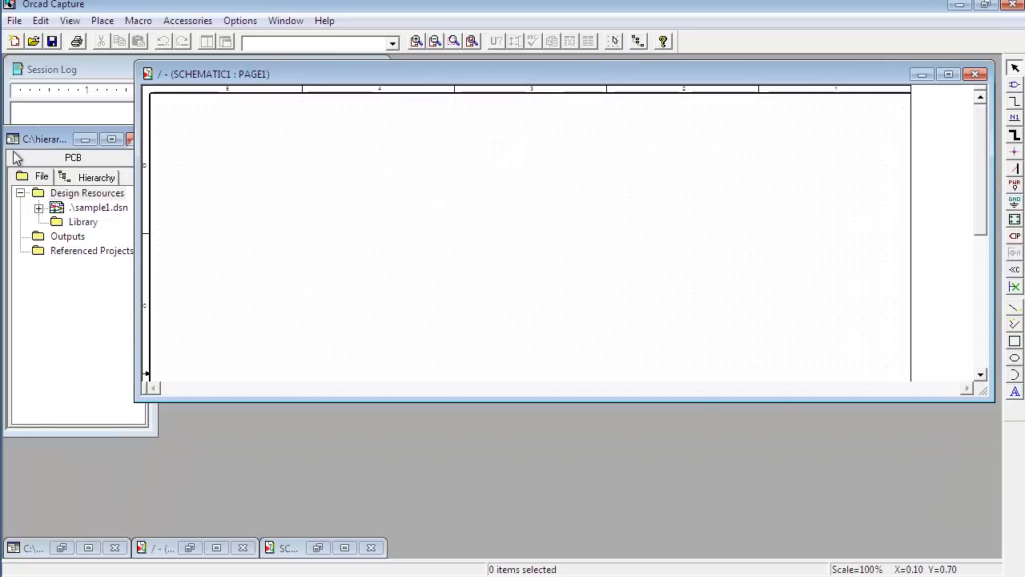
pyautogui.moveTo(29, 141); pyautogui.dragTo(33, 104)
pyautogui.click(297, 198)
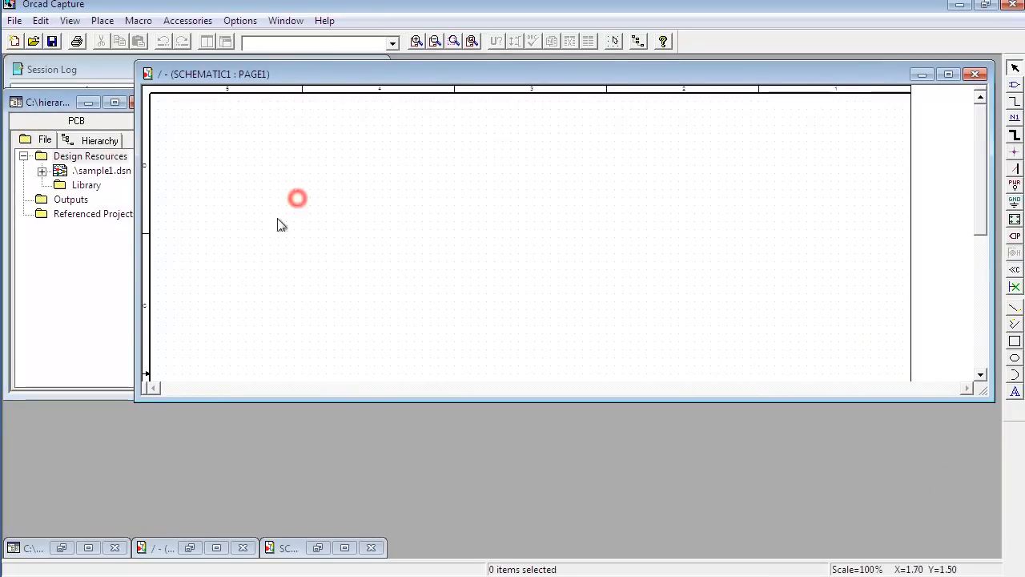
pyautogui.moveTo(137, 402); pyautogui.dragTo(185, 472)
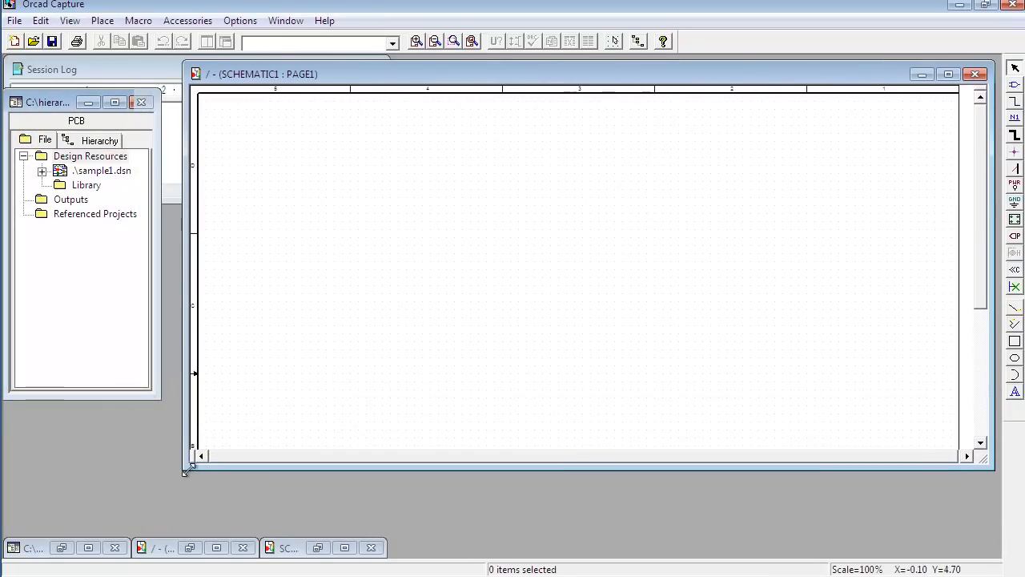
pyautogui.click(339, 222)
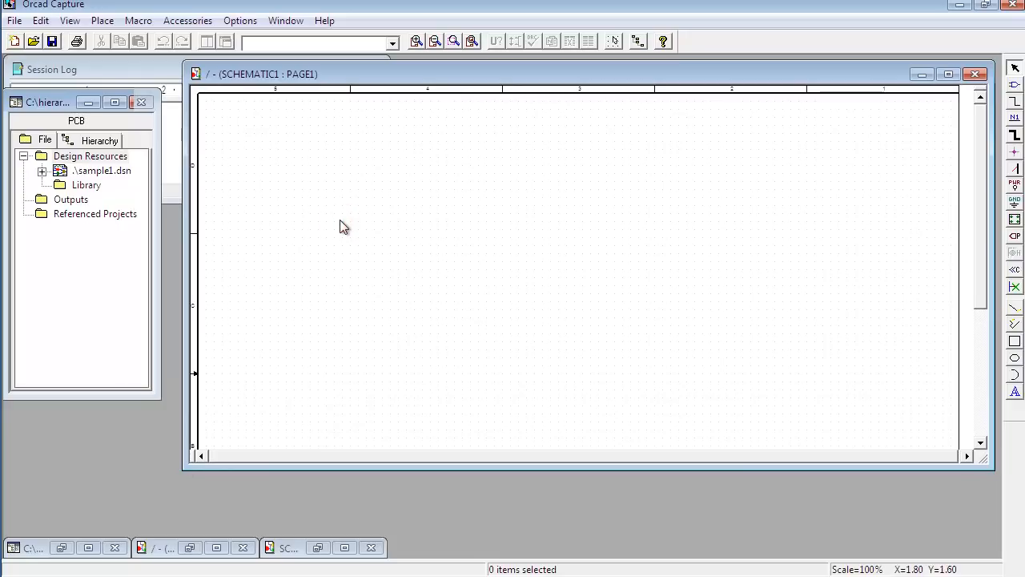
# Step: Start a hierarchical block with the reference powersupply and the implementation type Schematic View
pyautogui.click(1014, 220)
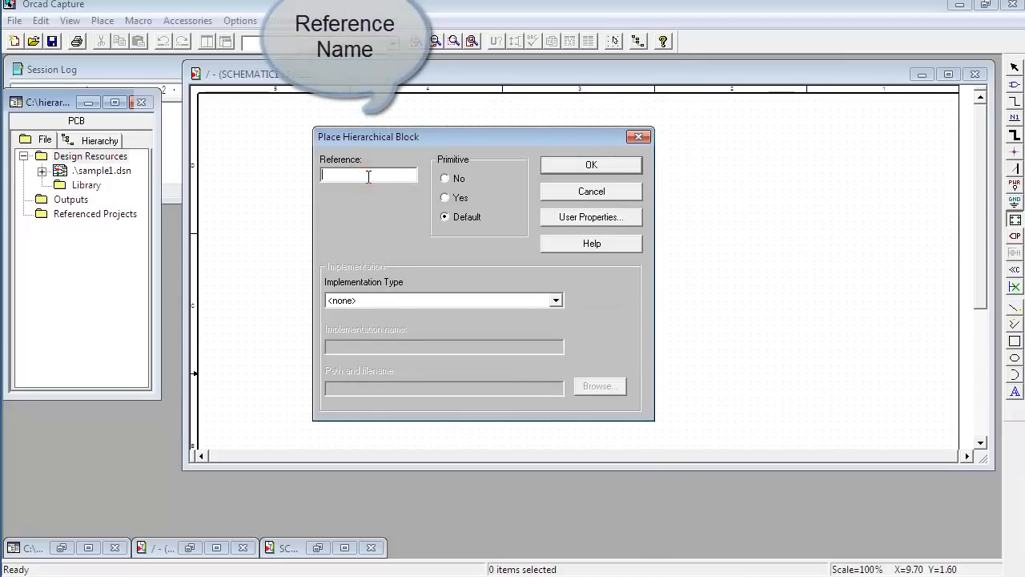
pyautogui.write('wersupply')
pyautogui.click(393, 301)
pyautogui.click(392, 324)
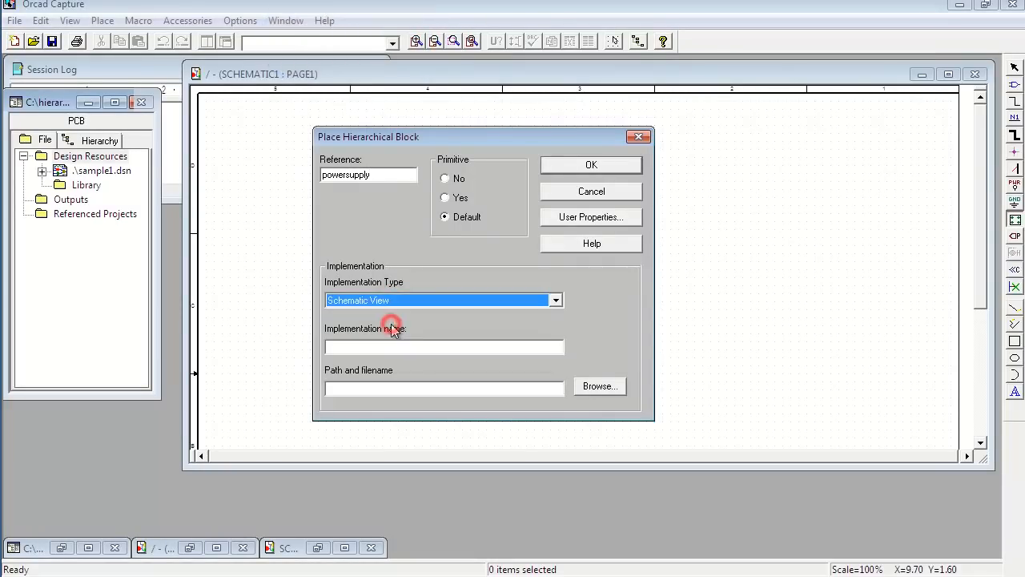
# Step: Set the implementation name to powersupply-block and draw the block in the upper-left area of the SCHEMATIC1 page
pyautogui.click(435, 348)
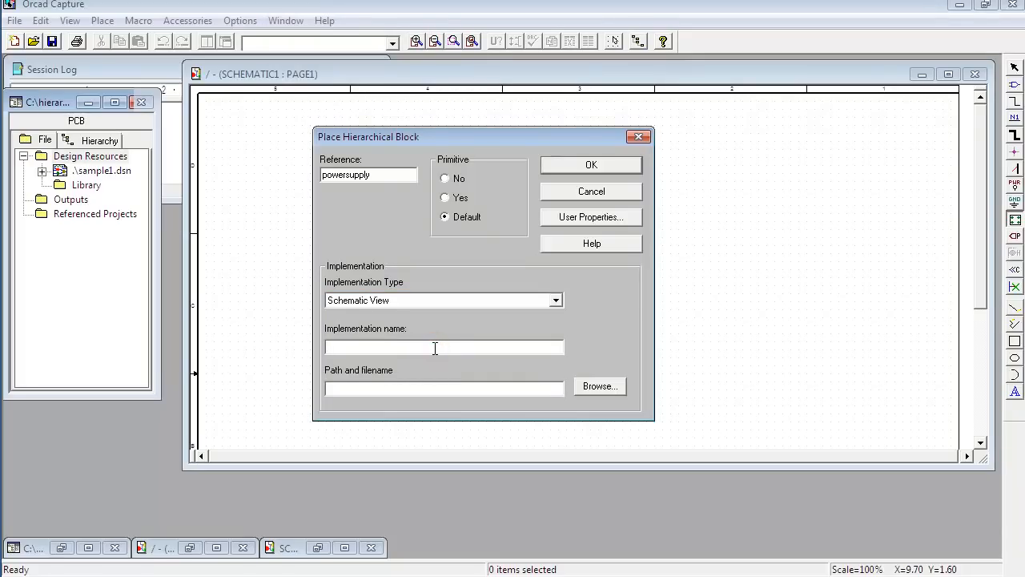
pyautogui.write('powersuppl')
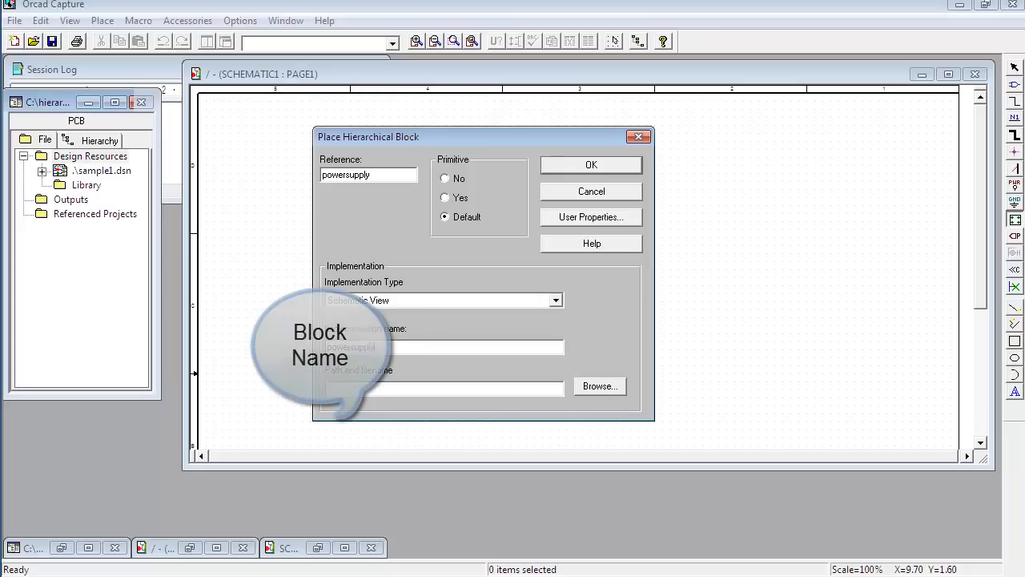
pyautogui.write('y-block')
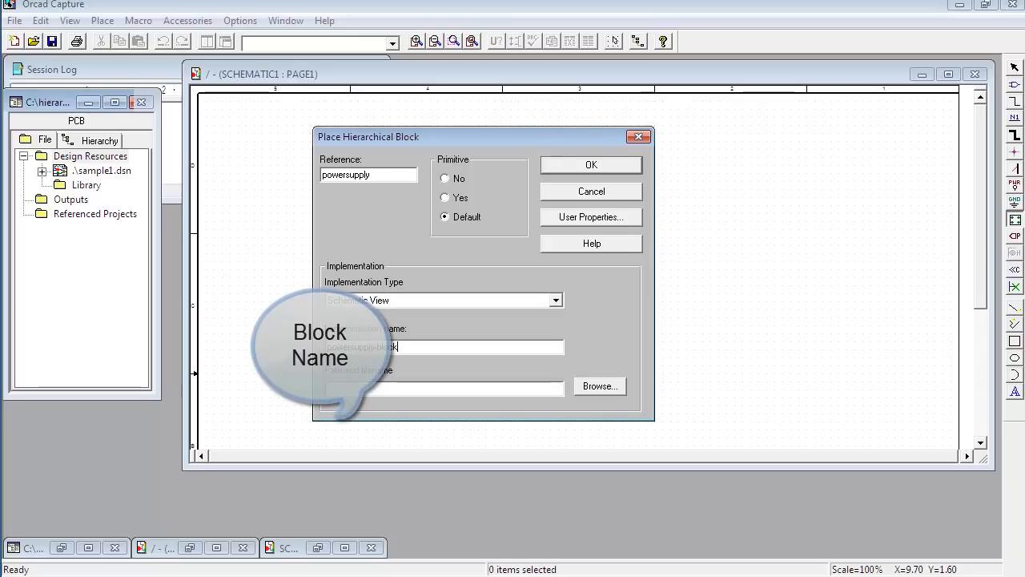
pyautogui.click(591, 166)
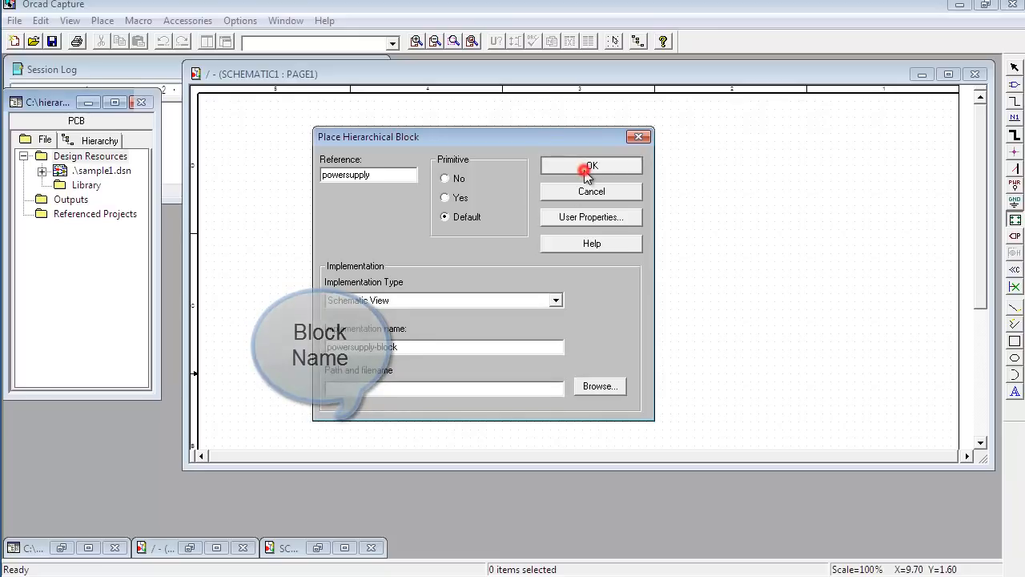
pyautogui.moveTo(289, 141); pyautogui.dragTo(447, 293)
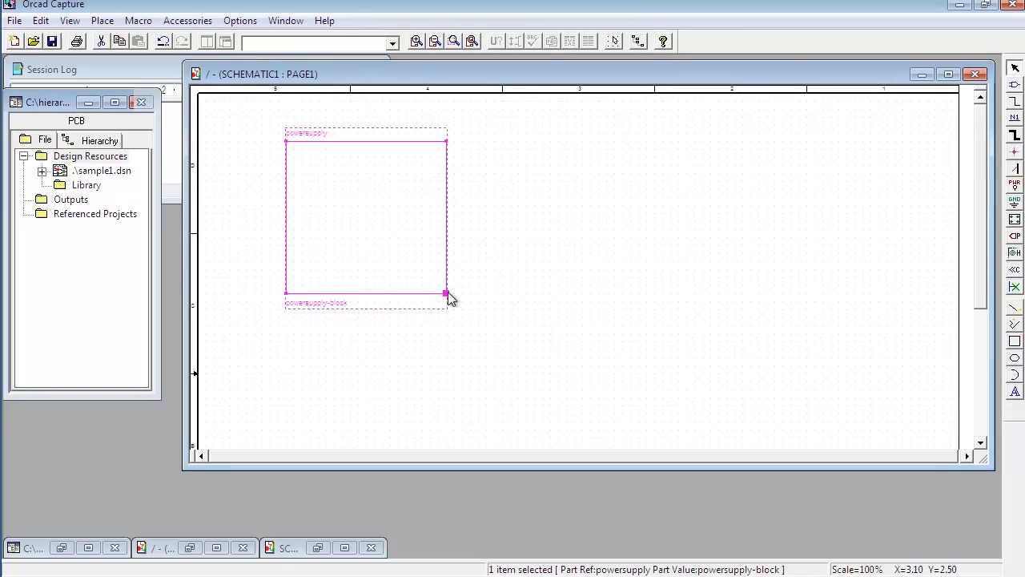
pyautogui.click(531, 200)
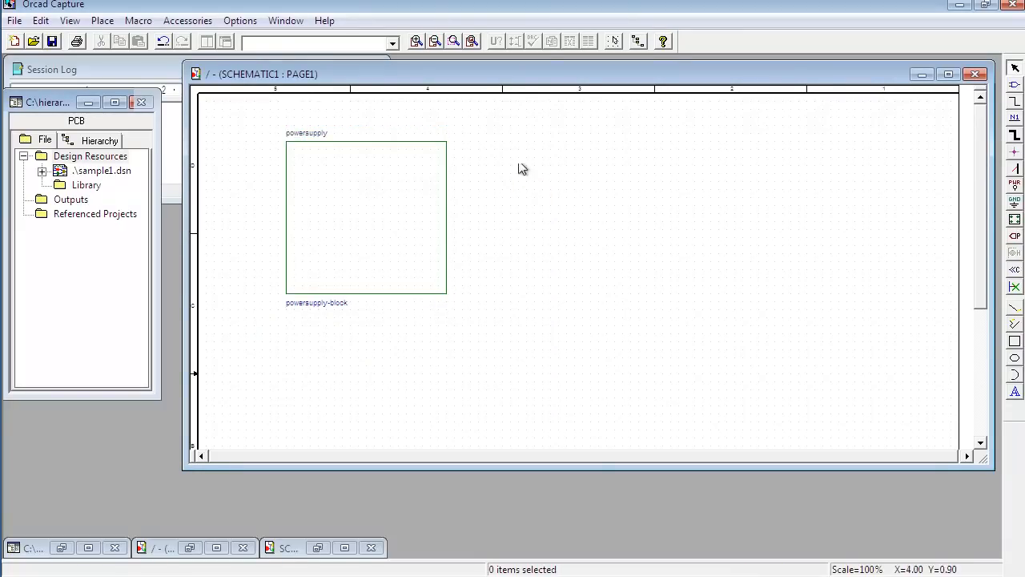
# Step: Place a scalar Passive hierarchical pin named out5v near the top of the powersupply block's right edge
pyautogui.moveTo(487, 71); pyautogui.dragTo(477, 116)
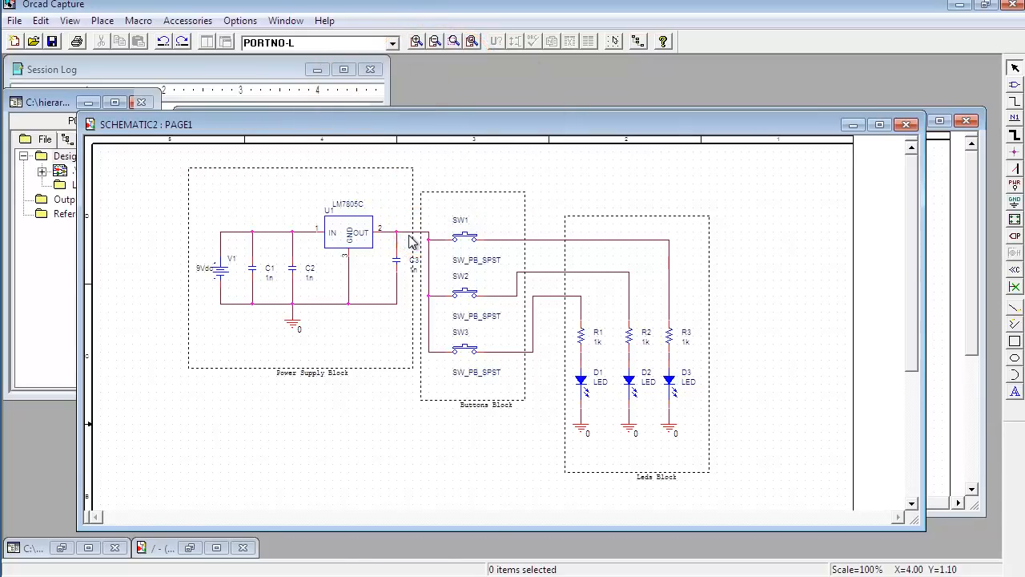
pyautogui.click(410, 238)
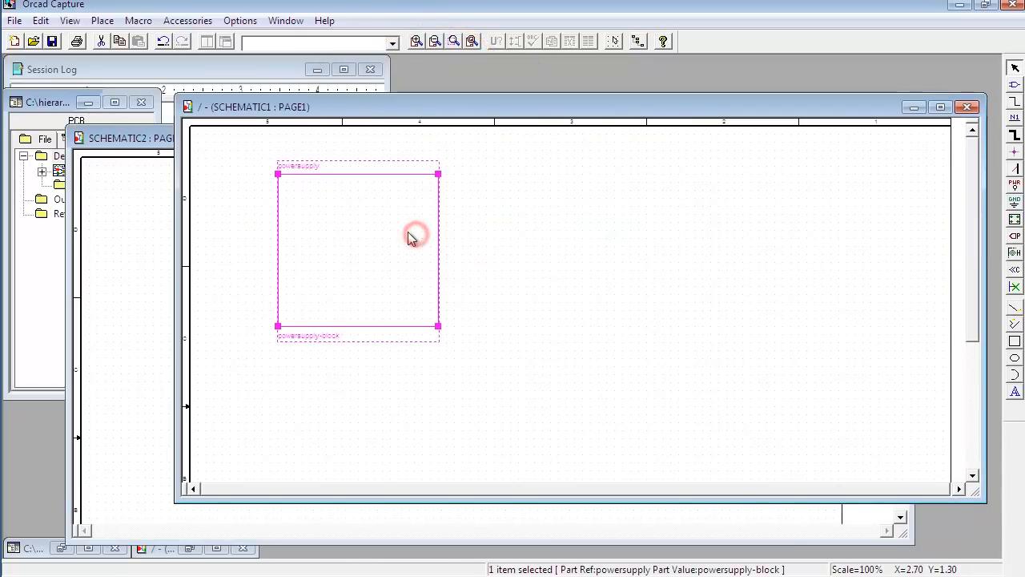
pyautogui.click(1015, 255)
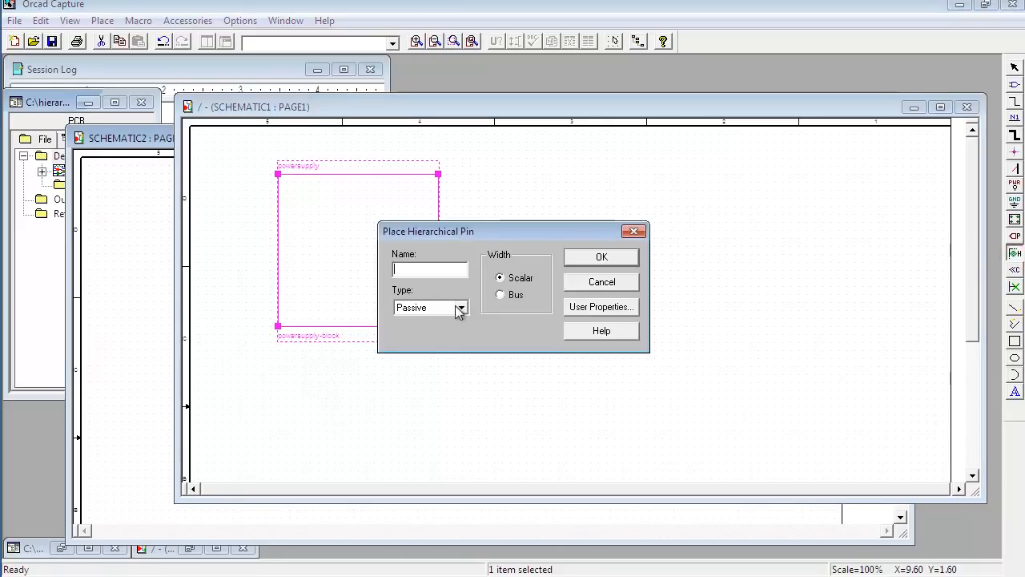
pyautogui.moveTo(449, 232); pyautogui.dragTo(491, 206)
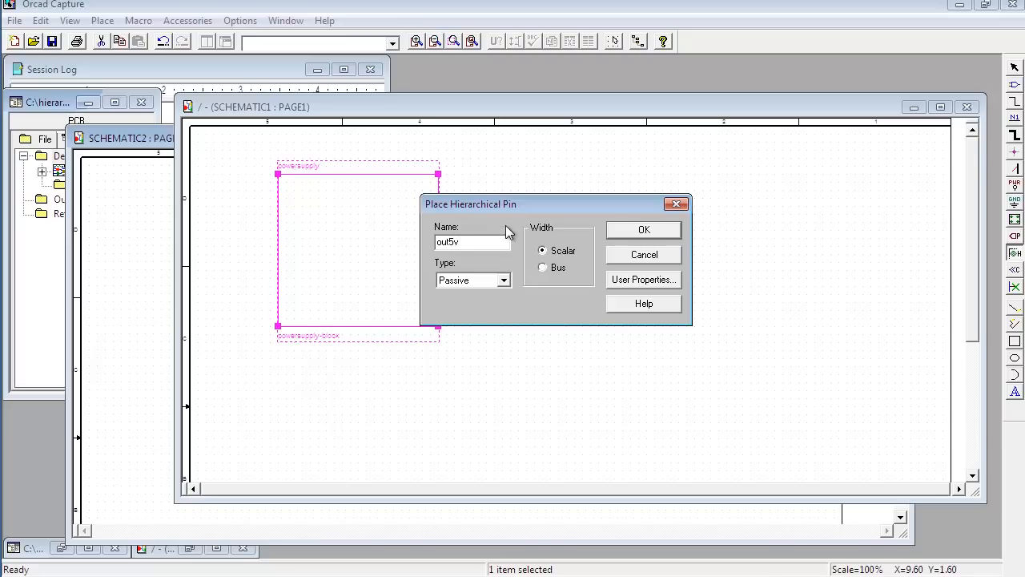
pyautogui.click(485, 282)
pyautogui.click(464, 346)
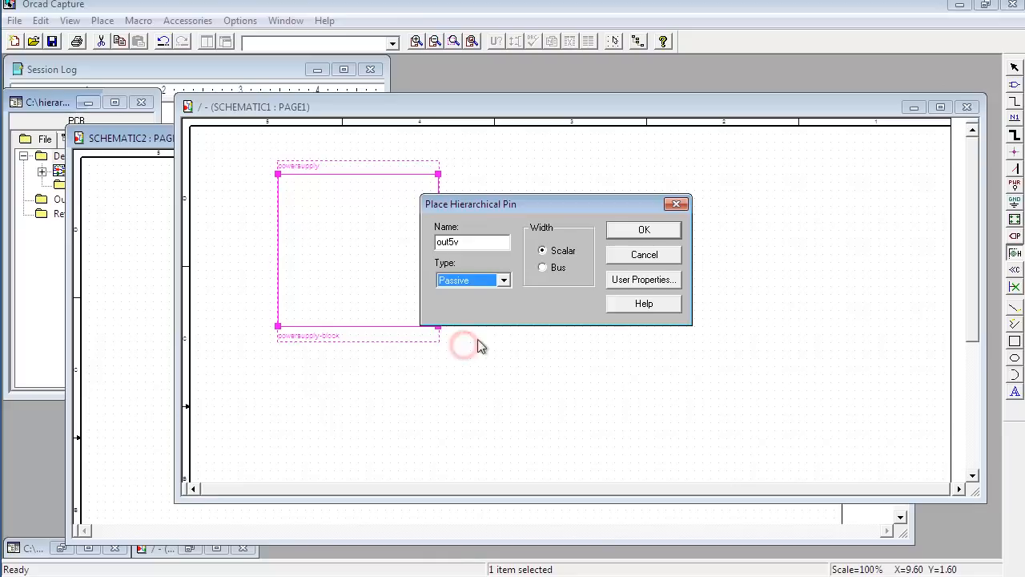
pyautogui.click(633, 232)
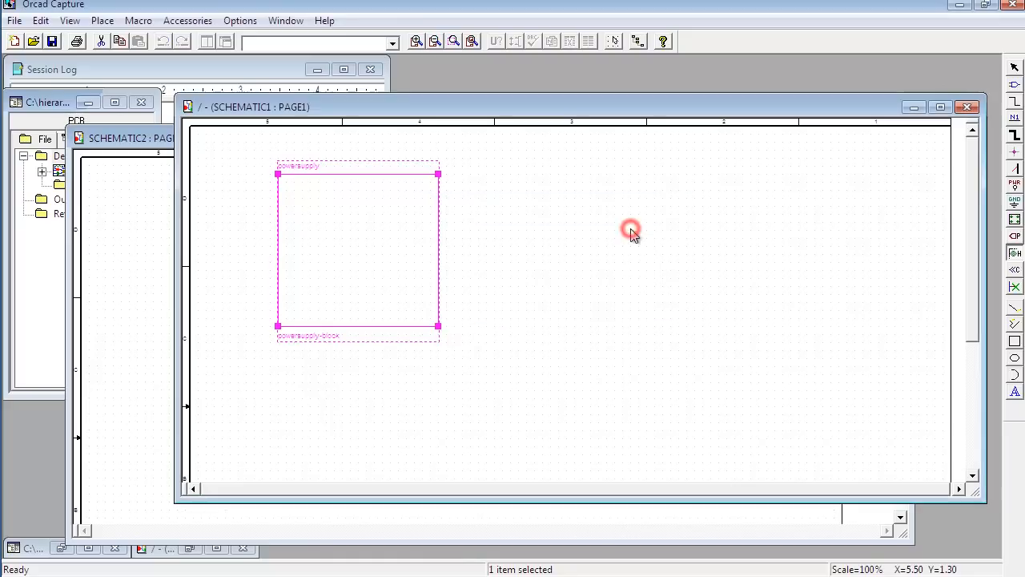
pyautogui.click(435, 206)
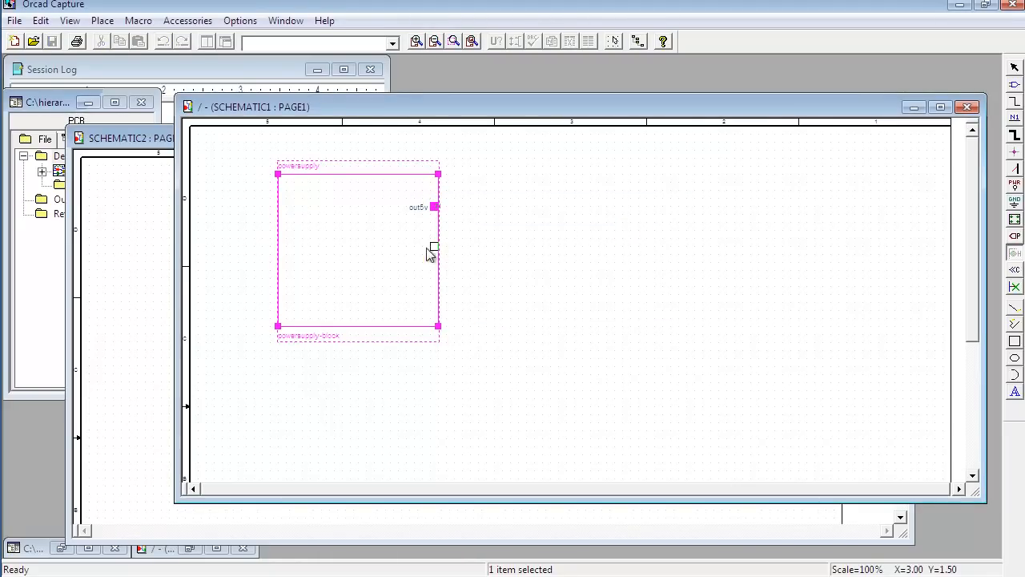
pyautogui.press('Escape')
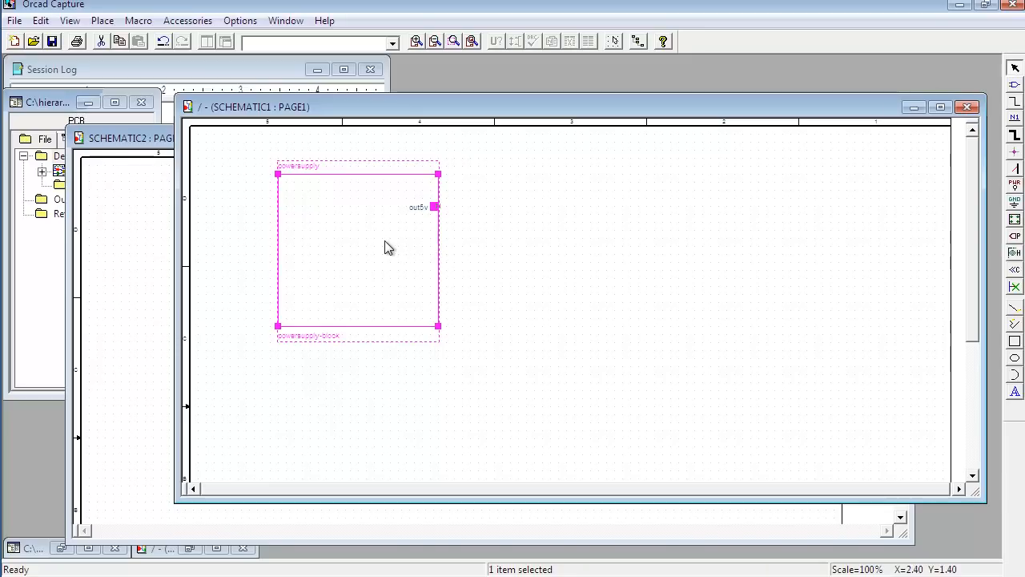
pyautogui.click(498, 241)
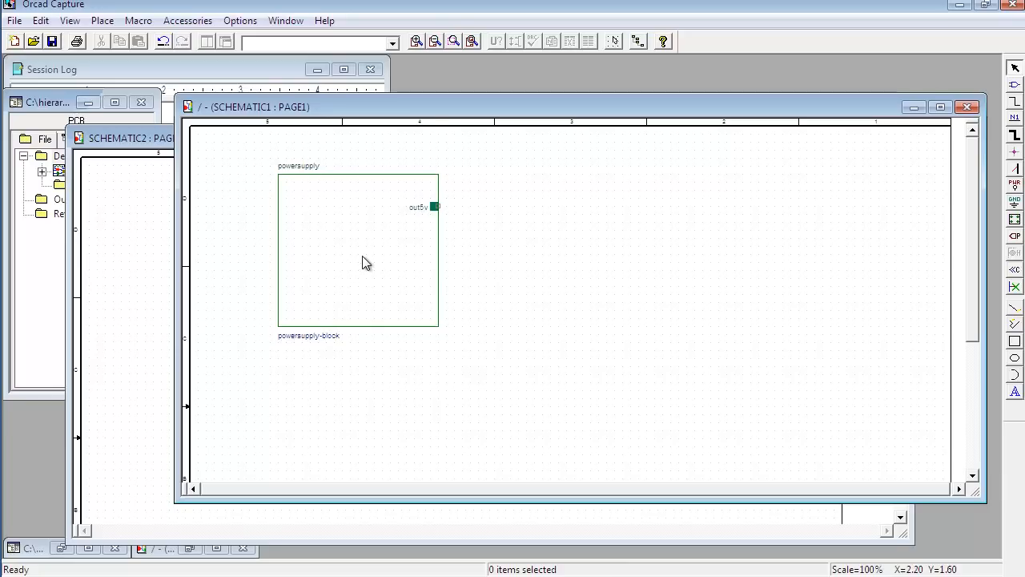
# Step: Check the Buttons Block in the SCHEMATIC2 circuit and start a SCHEMATIC1 hierarchical block with reference buttons and implementation type Schematic View
pyautogui.moveTo(435, 110); pyautogui.dragTo(394, 91)
pyautogui.click(503, 513)
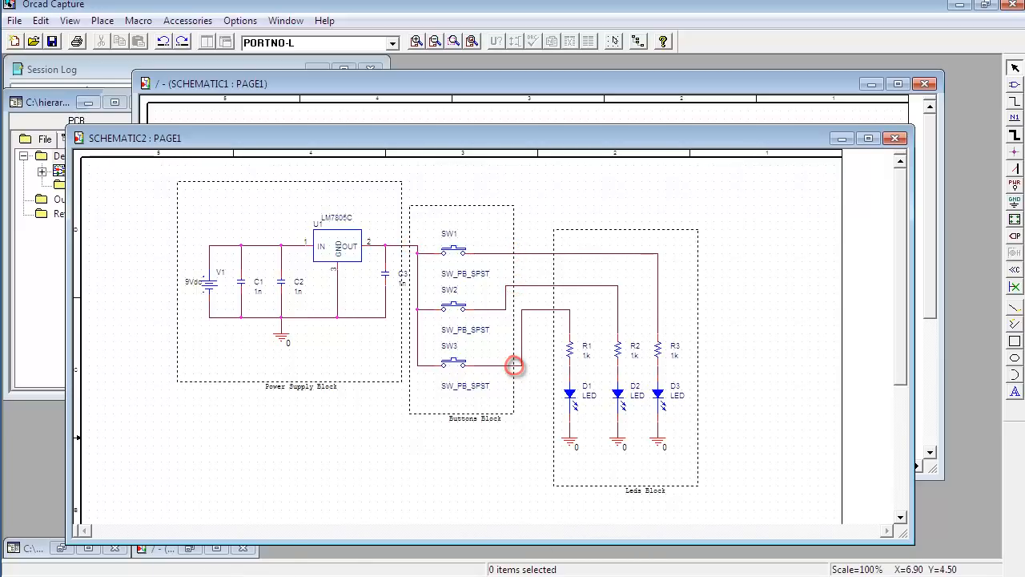
pyautogui.click(436, 87)
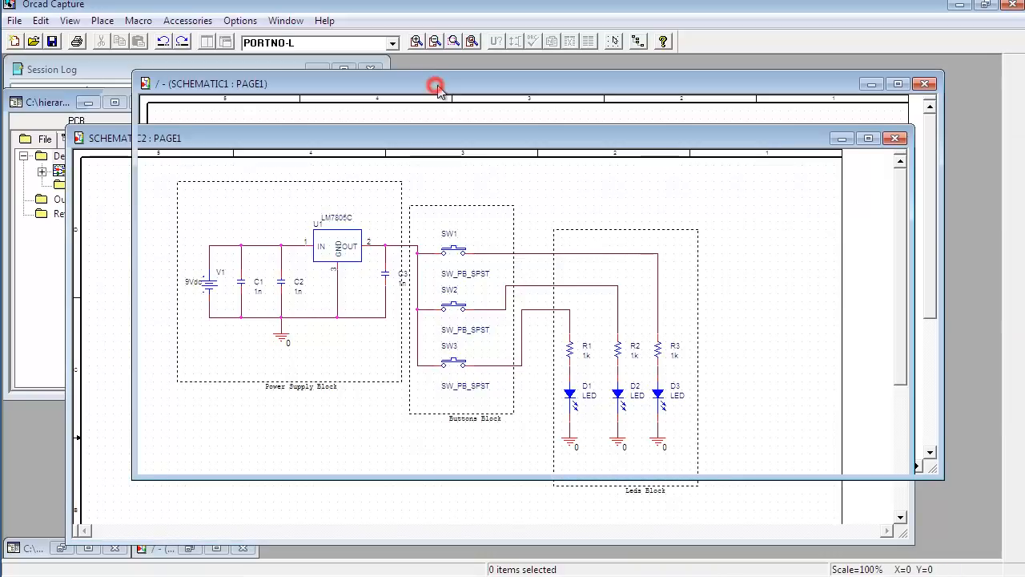
pyautogui.click(1015, 218)
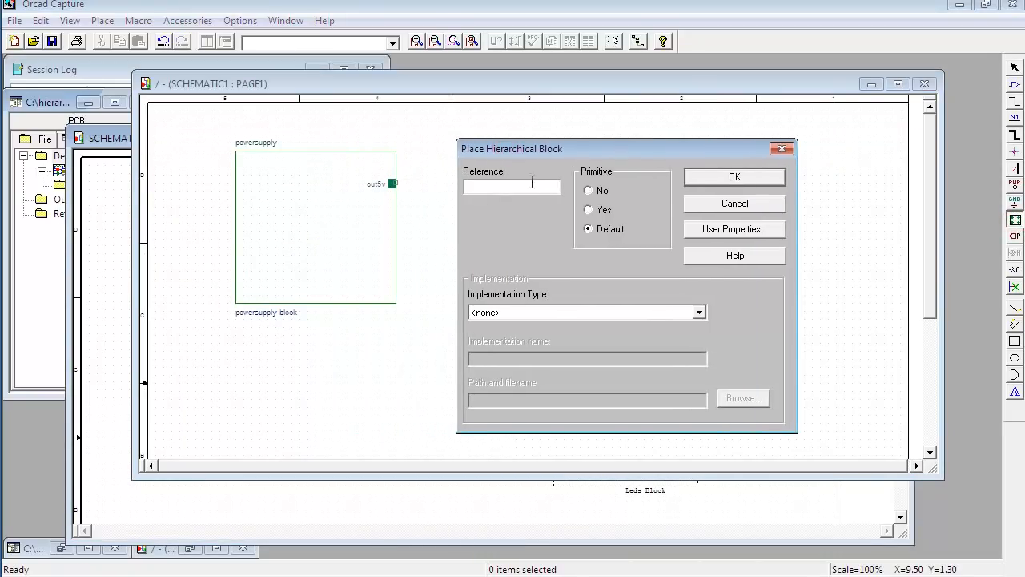
pyautogui.click(518, 188)
pyautogui.click(507, 312)
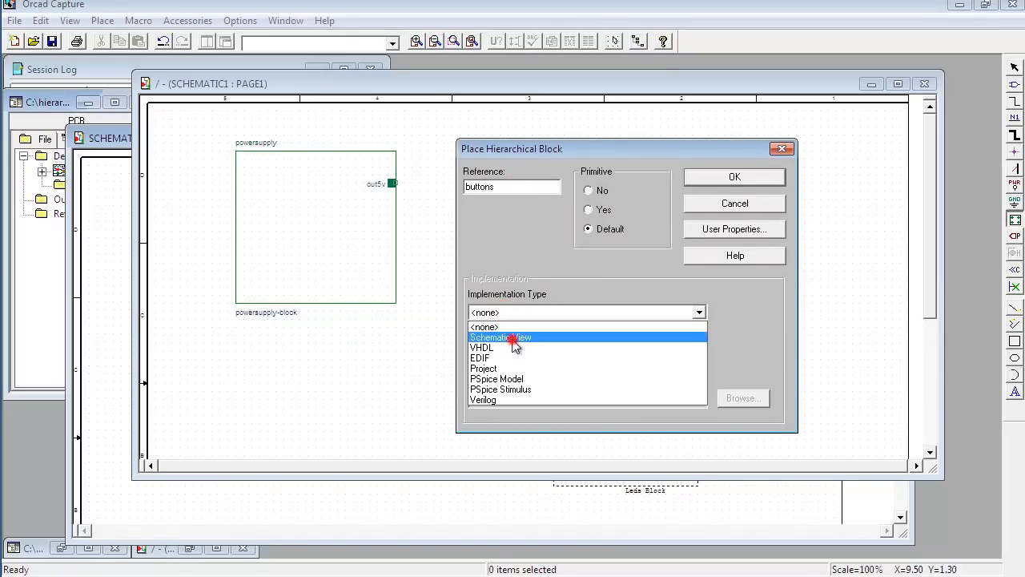
pyautogui.click(512, 337)
# Step: Set the implementation name to buttons-block and draw the block to the right of the powersupply block
pyautogui.click(519, 361)
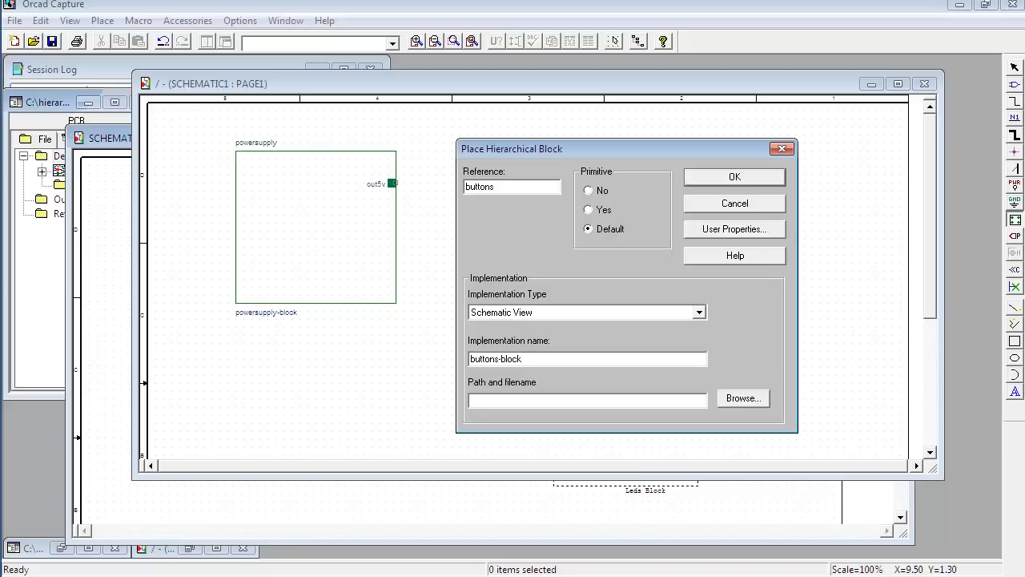
pyautogui.click(725, 177)
pyautogui.moveTo(472, 163); pyautogui.dragTo(628, 311)
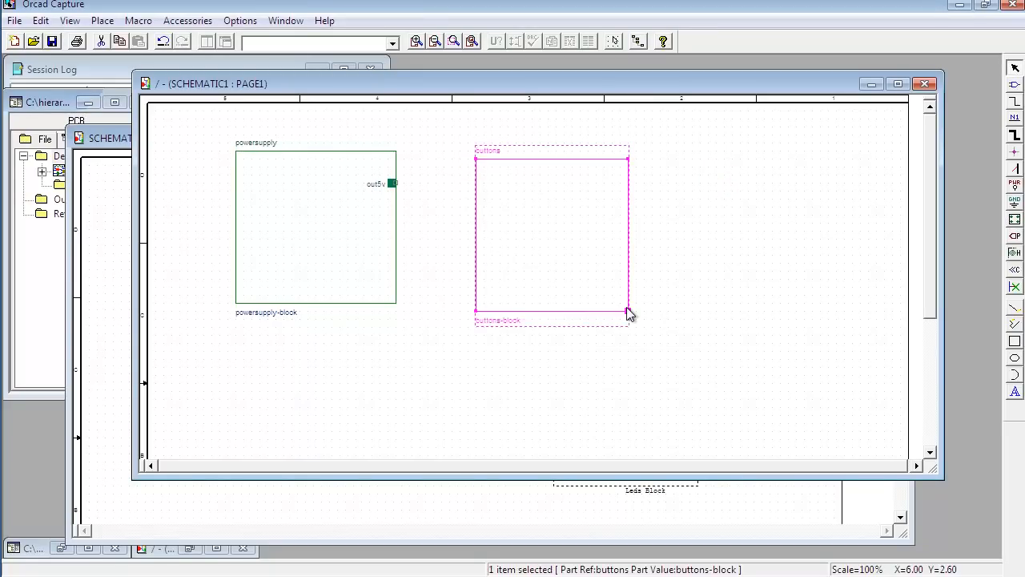
pyautogui.click(682, 256)
# Step: Place a scalar Passive hierarchical pin named out5v on the buttons block's left edge, level with the powersupply pin
pyautogui.click(572, 233)
pyautogui.click(1015, 253)
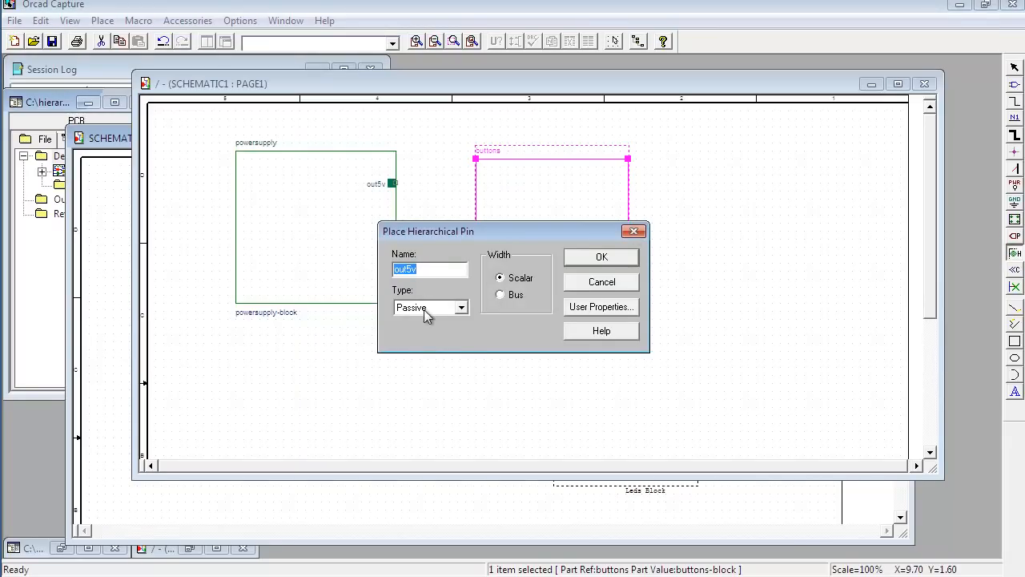
pyautogui.click(597, 261)
pyautogui.click(599, 258)
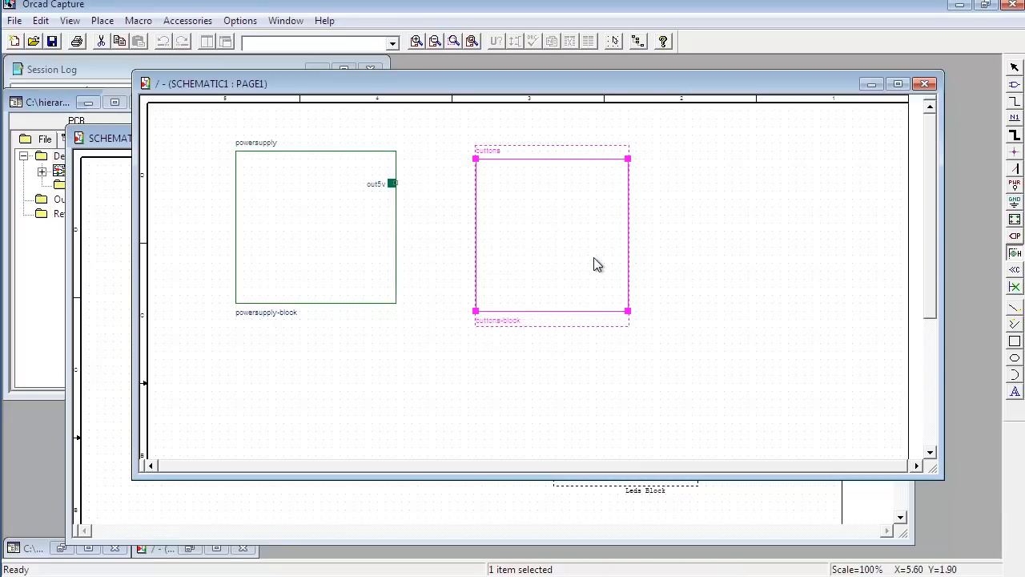
pyautogui.click(487, 185)
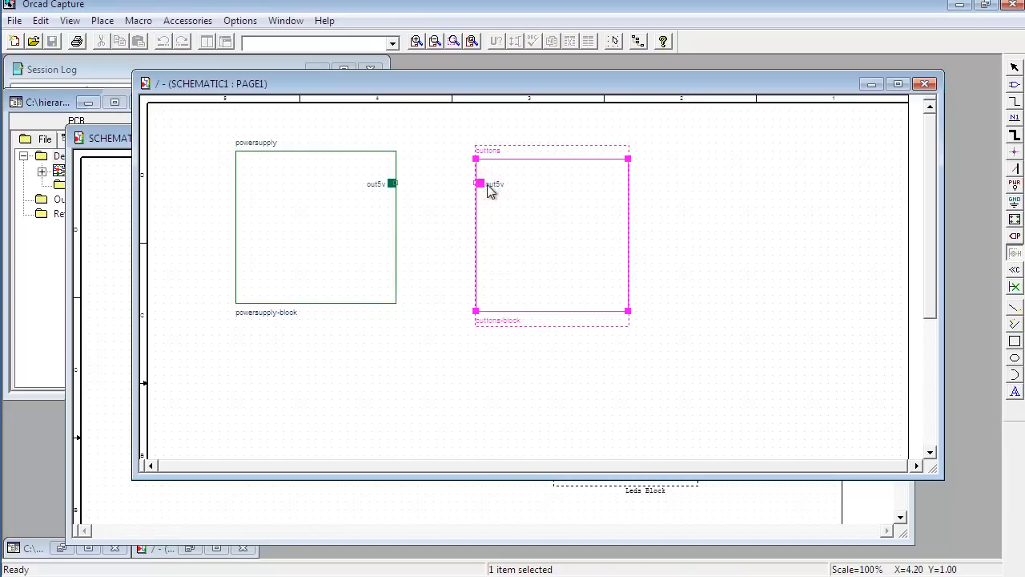
# Step: Place three scalar Passive hierarchical pins B1, B2 and B3 down the right edge of the buttons block
pyautogui.click(1015, 253)
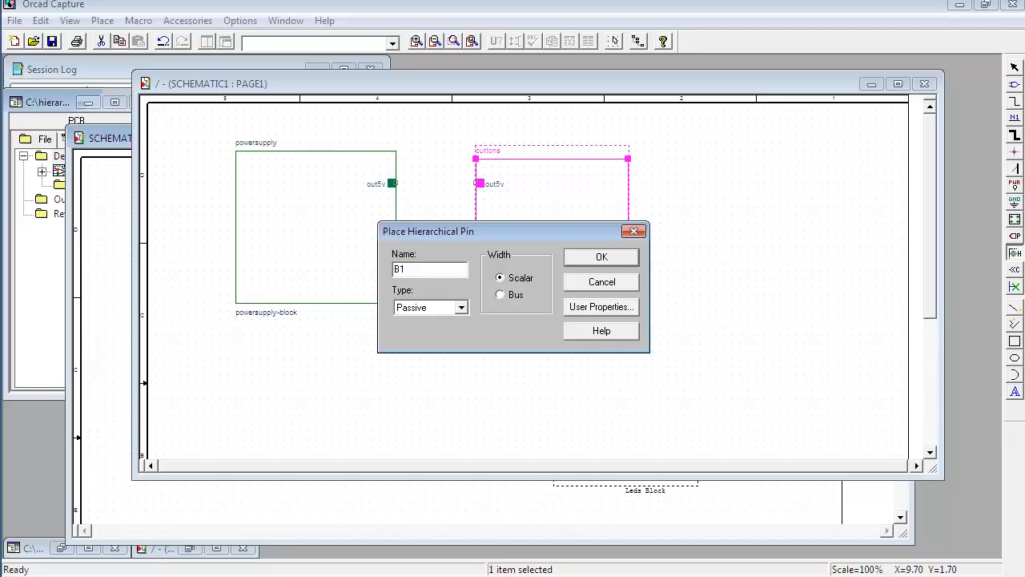
pyautogui.click(601, 257)
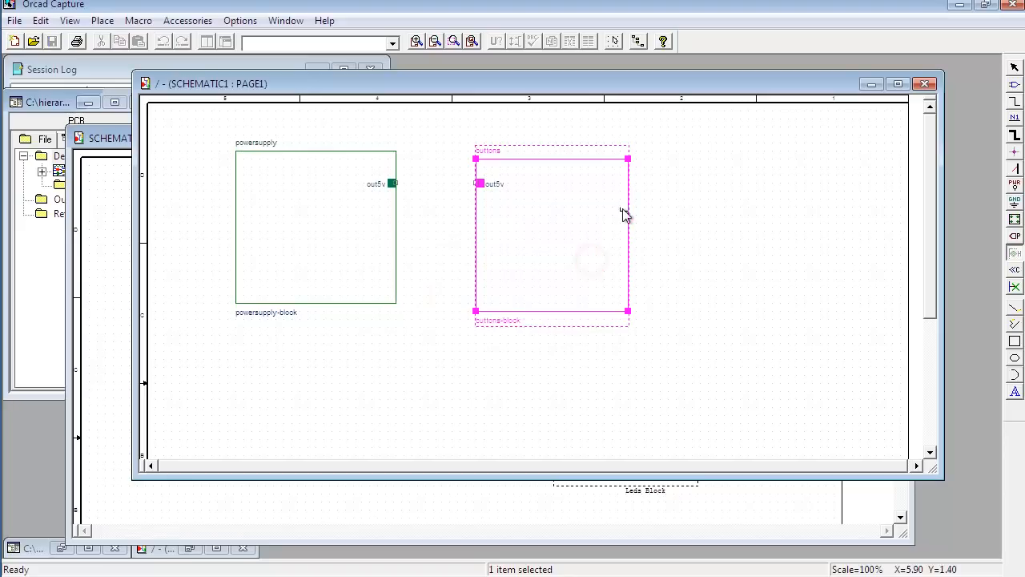
pyautogui.click(625, 193)
pyautogui.click(624, 224)
pyautogui.click(624, 255)
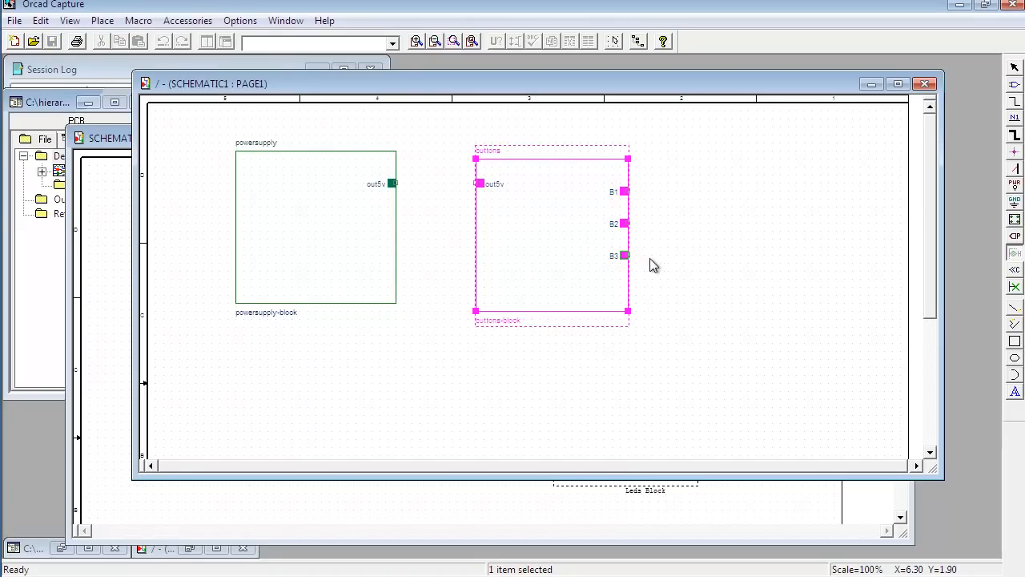
pyautogui.rightClick(651, 260)
pyautogui.click(682, 270)
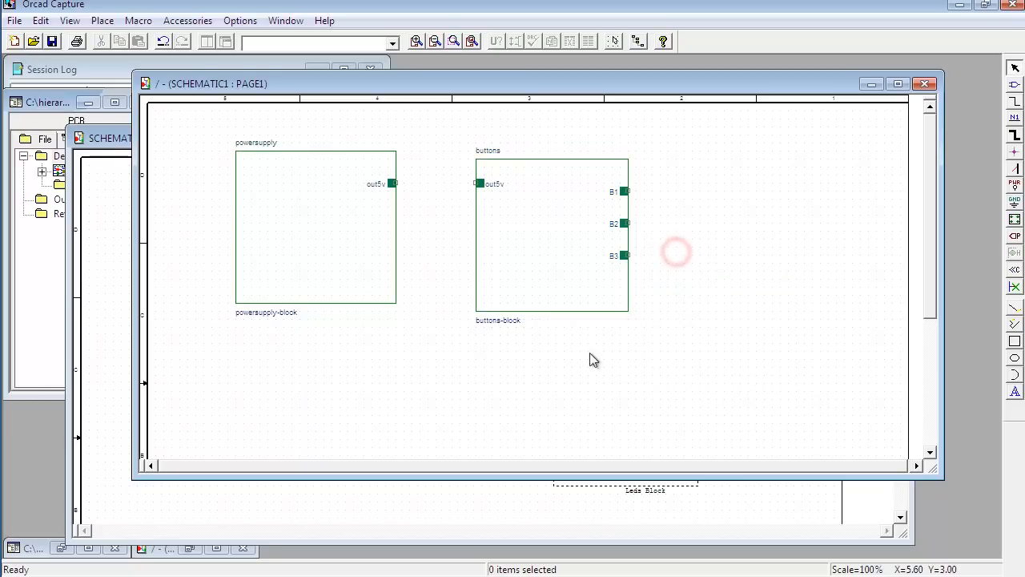
# Step: Check the Leds Block in the SCHEMATIC2 circuit and start a SCHEMATIC1 hierarchical block with reference leds and implementation type Schematic View
pyautogui.click(511, 513)
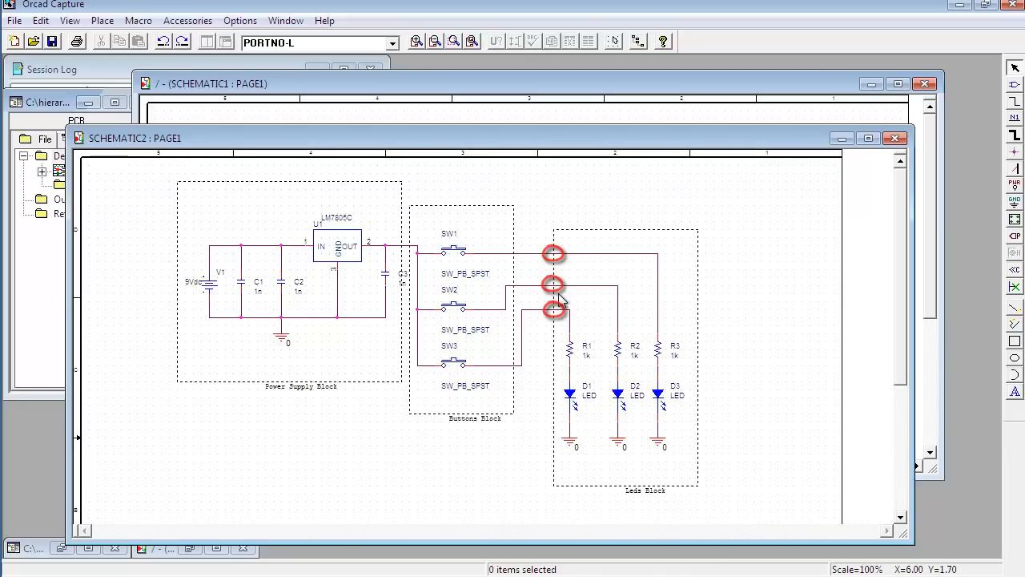
pyautogui.click(510, 90)
pyautogui.click(687, 237)
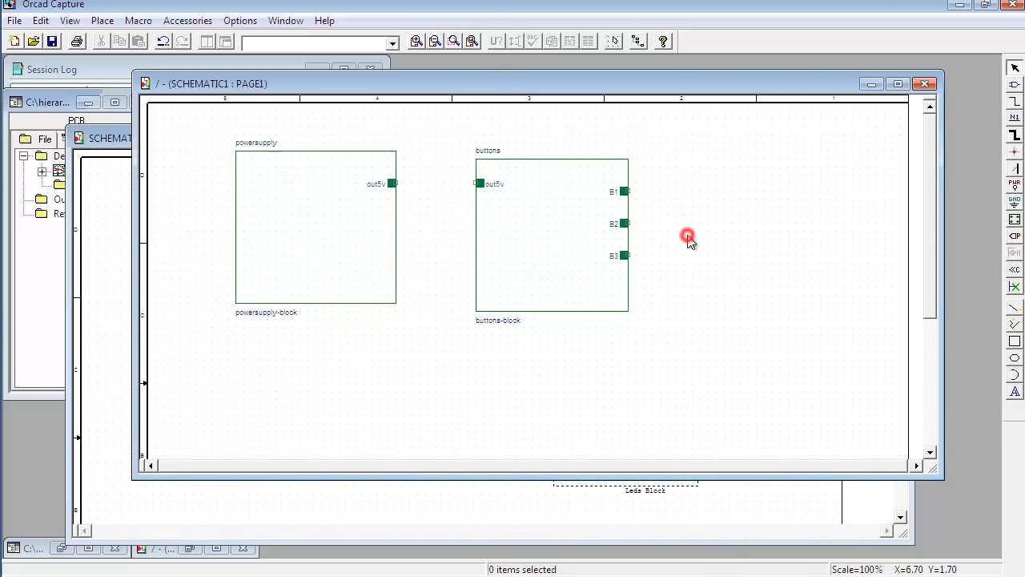
pyautogui.click(1015, 218)
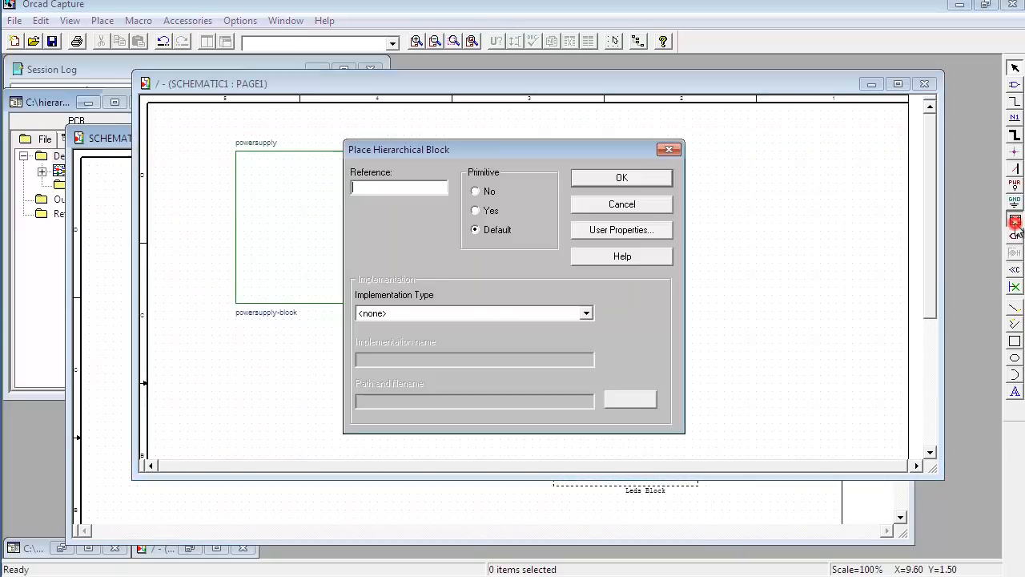
pyautogui.click(441, 149)
pyautogui.moveTo(440, 149); pyautogui.dragTo(537, 171)
pyautogui.write('led')
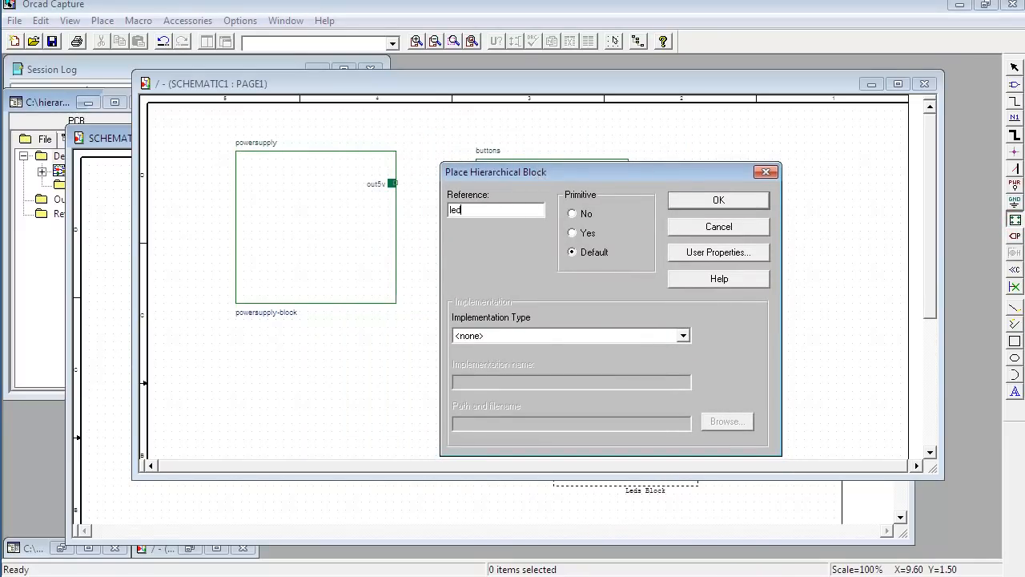
pyautogui.click(528, 335)
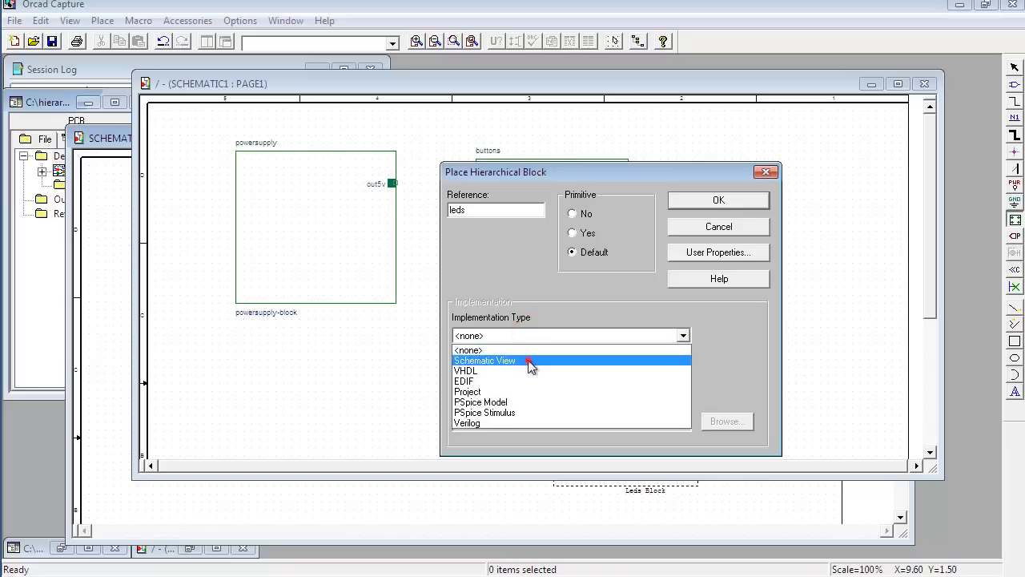
pyautogui.click(528, 360)
# Step: Set the implementation name to leds-block and draw the block to the right of the buttons block
pyautogui.click(516, 383)
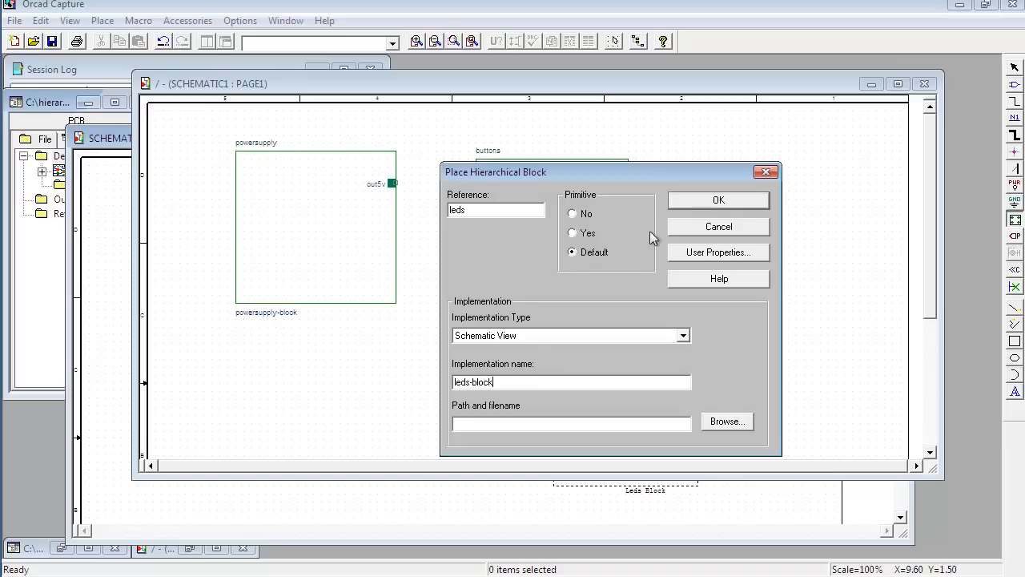
pyautogui.click(695, 202)
pyautogui.moveTo(709, 159); pyautogui.dragTo(837, 311)
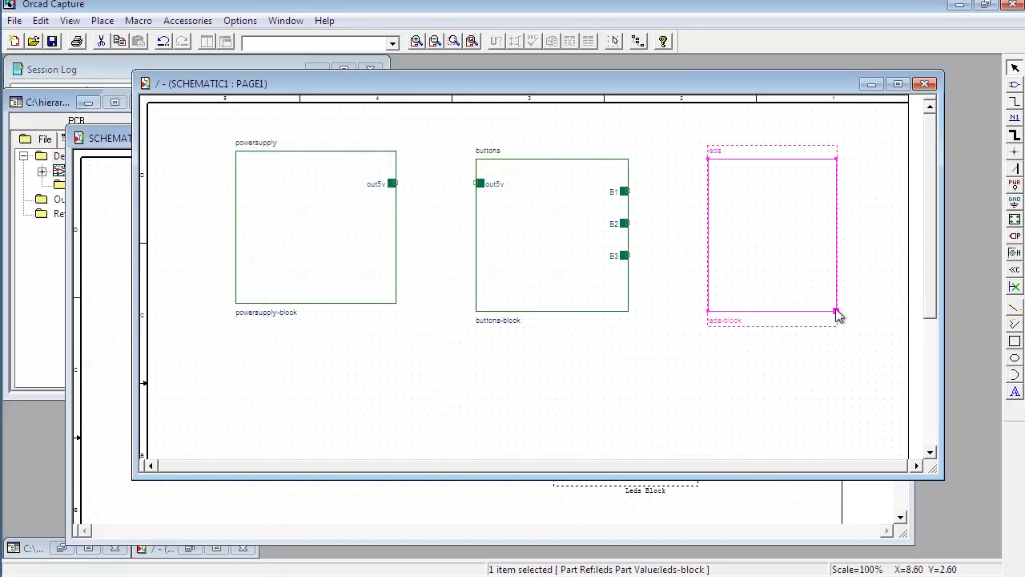
pyautogui.click(763, 239)
pyautogui.click(765, 354)
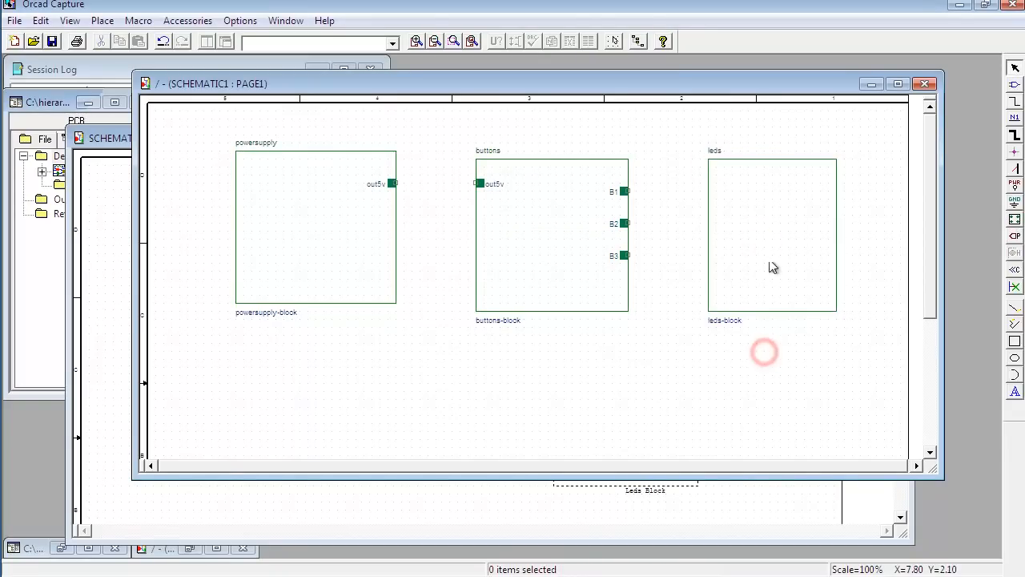
# Step: Place scalar Passive hierarchical pins B1, B2 and B3 on the leds block's left edge, level with the buttons block's matching pins
pyautogui.click(743, 214)
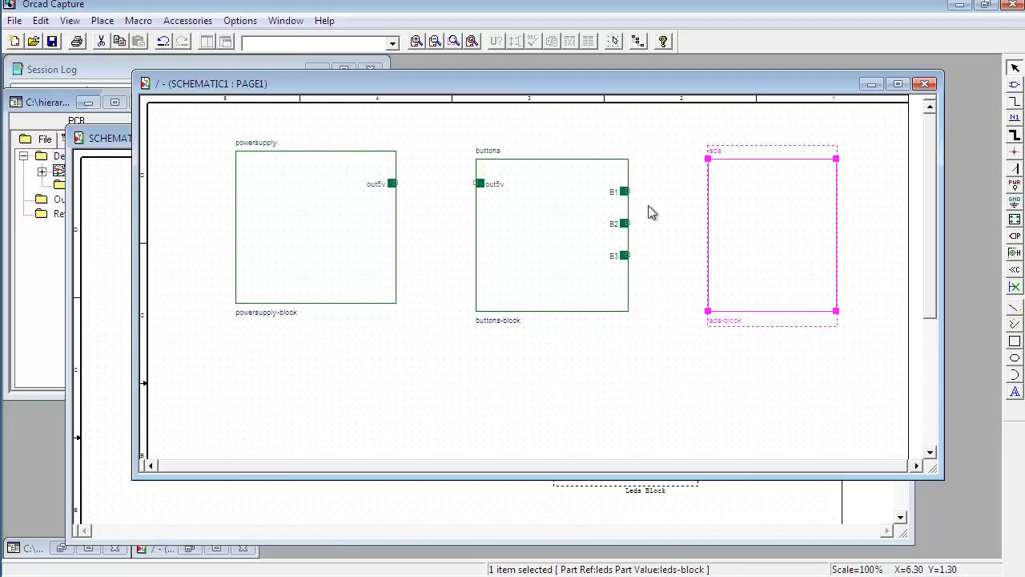
pyautogui.click(770, 233)
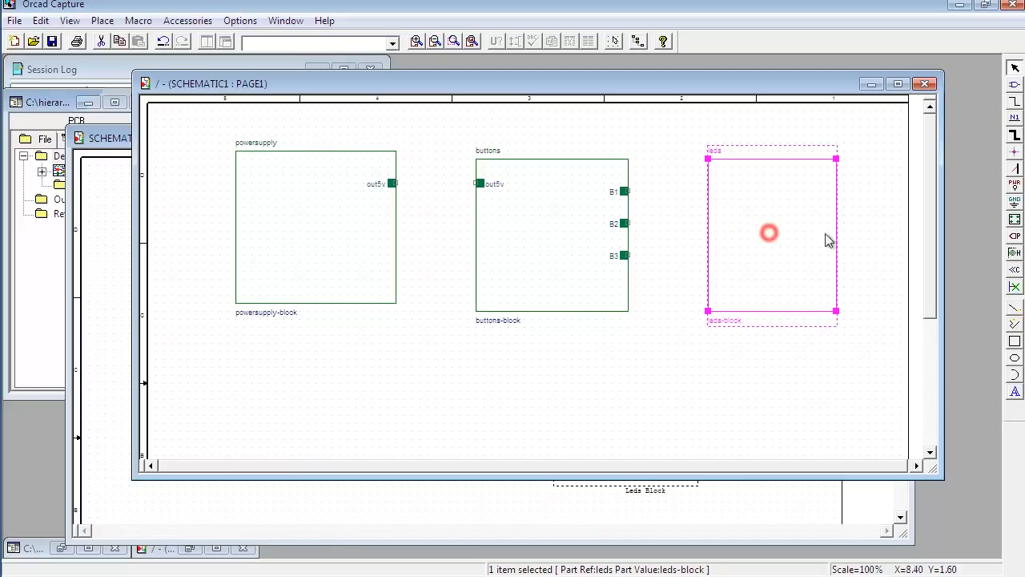
pyautogui.click(1015, 255)
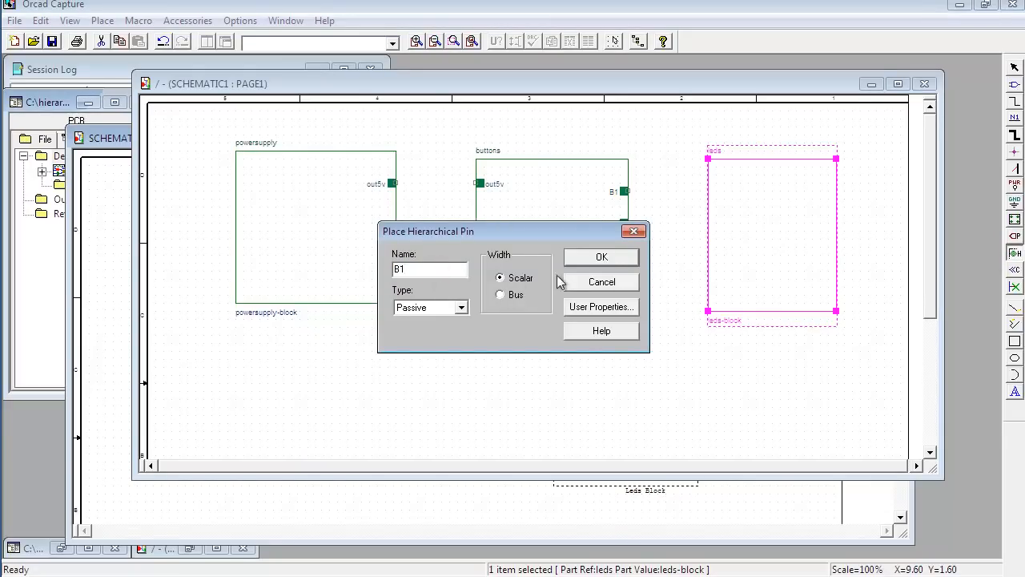
pyautogui.click(605, 261)
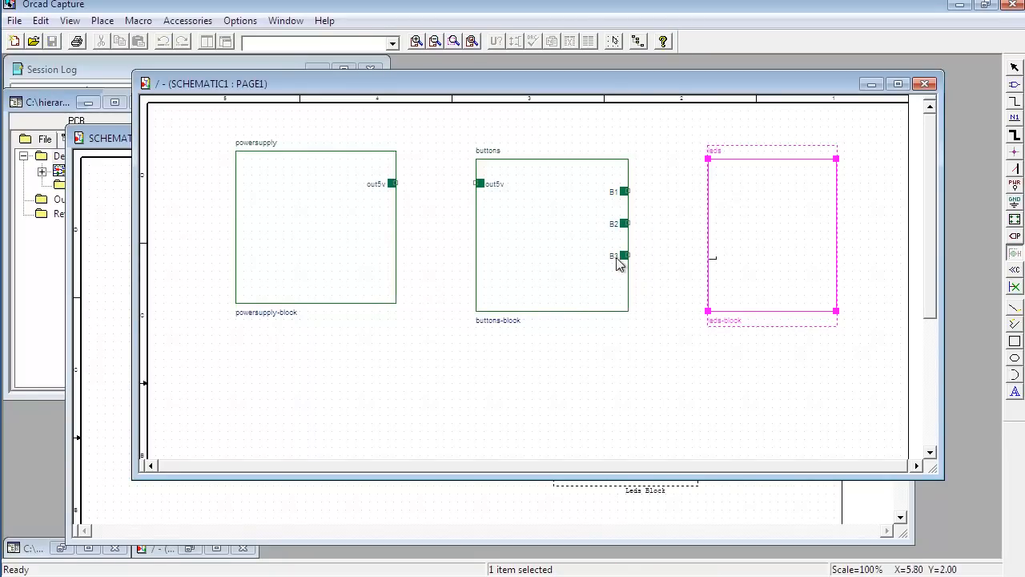
pyautogui.click(716, 193)
pyautogui.click(715, 225)
pyautogui.click(716, 255)
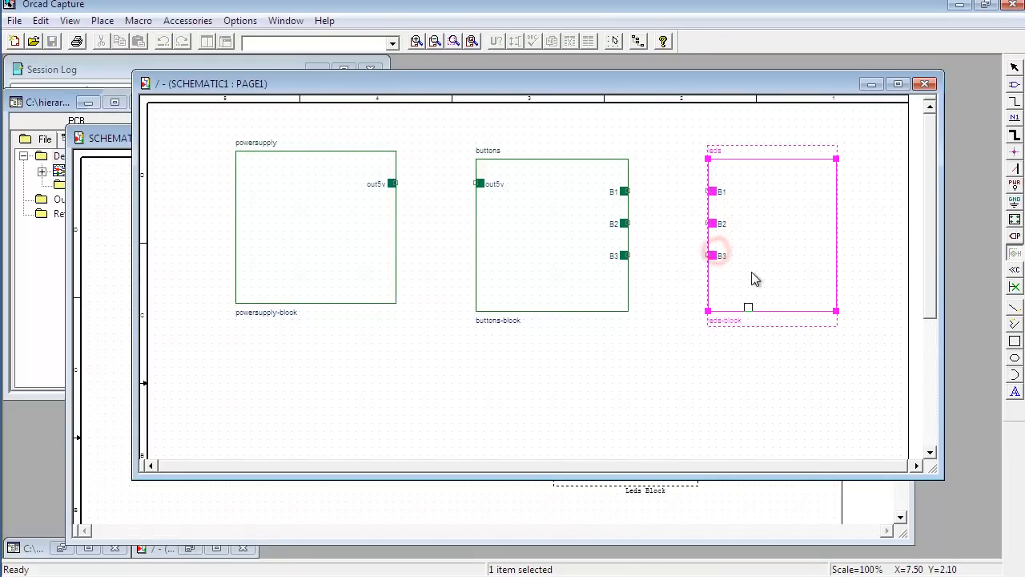
pyautogui.press('Escape')
pyautogui.click(680, 332)
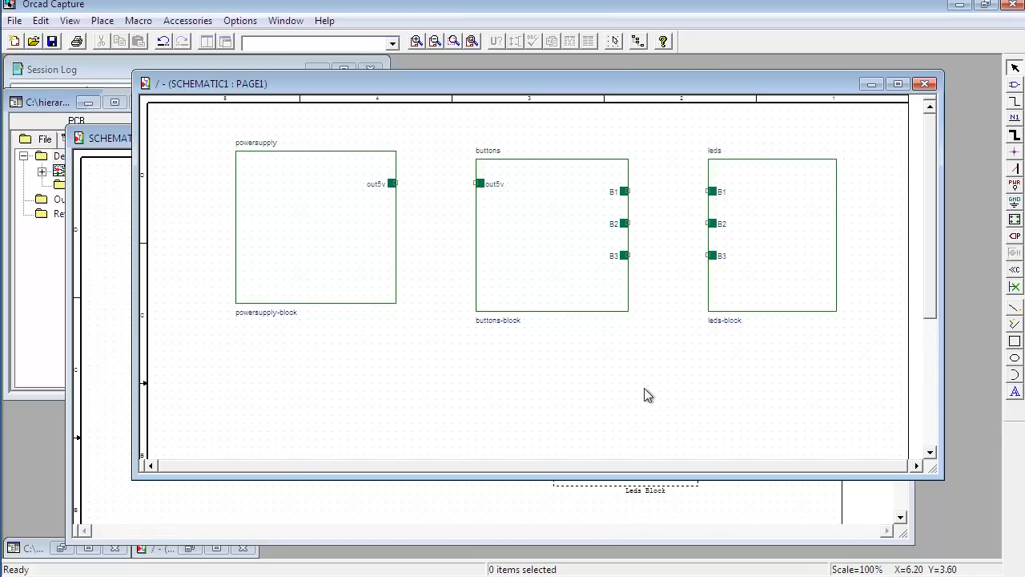
# Step: Wire the powersupply block's out5v pin to the buttons block's out5v pin
pyautogui.click(1015, 102)
pyautogui.click(394, 184)
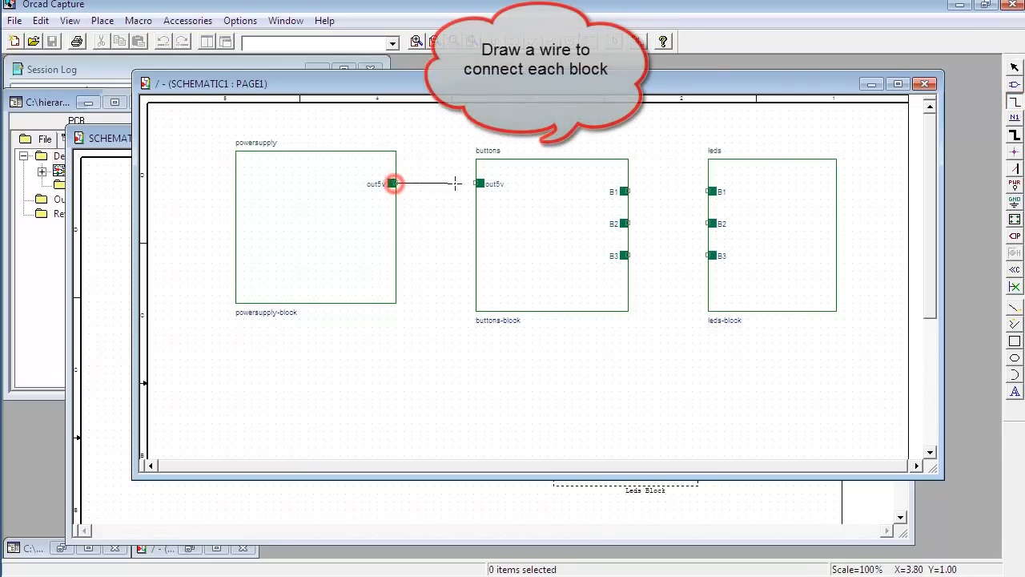
pyautogui.click(477, 184)
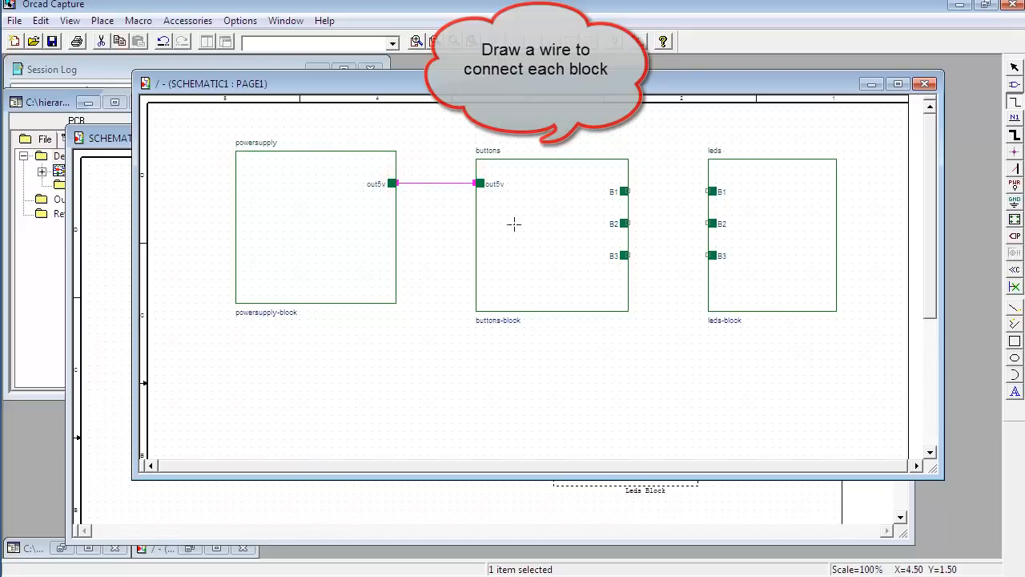
# Step: Draw straight wires between the matching B1, B2 and B3 pins of the buttons and leds blocks
pyautogui.click(630, 191)
pyautogui.click(708, 192)
pyautogui.click(708, 224)
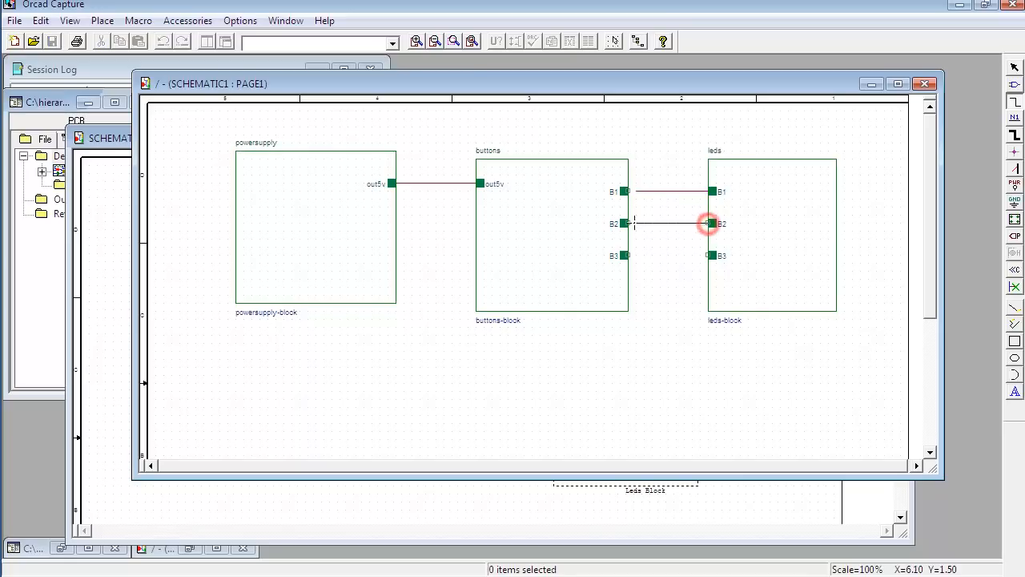
pyautogui.click(630, 224)
pyautogui.click(708, 255)
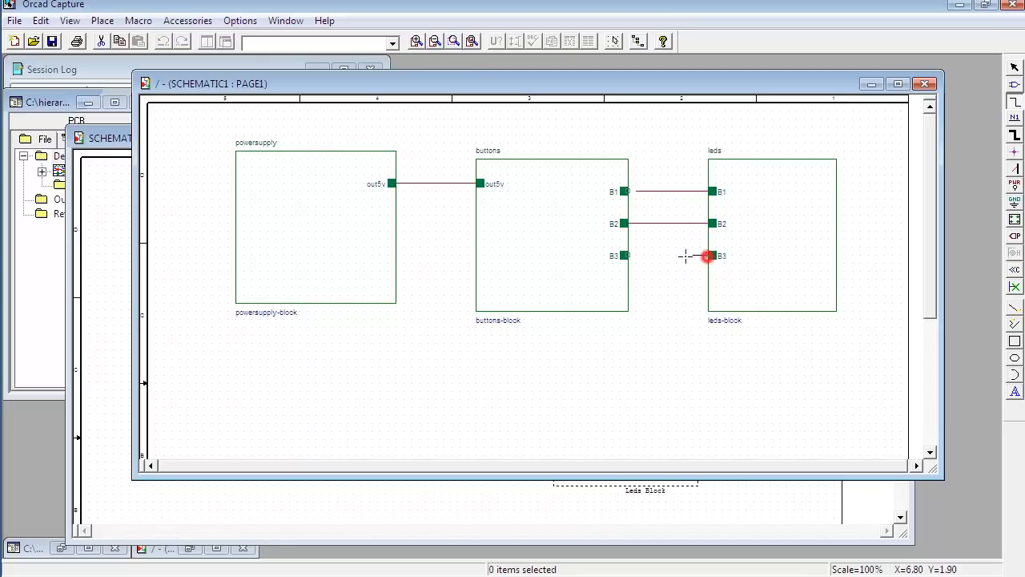
pyautogui.click(630, 255)
pyautogui.press('Escape')
# Step: Extend the B1 wire to close the gap at the buttons block's B1 pin
pyautogui.click(651, 192)
pyautogui.moveTo(651, 192)
pyautogui.mouseDown()
pyautogui.moveTo(629, 196)
pyautogui.moveTo(640, 200)
pyautogui.mouseUp()
pyautogui.click(644, 201)
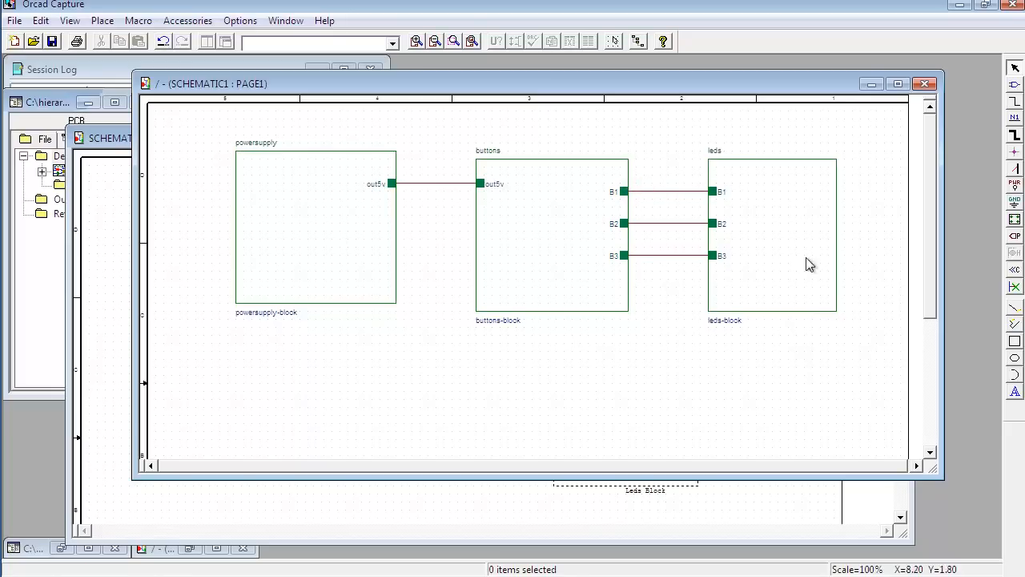
# Step: Expand sample1.dsn in the project tree and rename the SCHEMATIC1 schematic folder as Main Block
pyautogui.moveTo(56, 103); pyautogui.dragTo(58, 113)
pyautogui.click(43, 178)
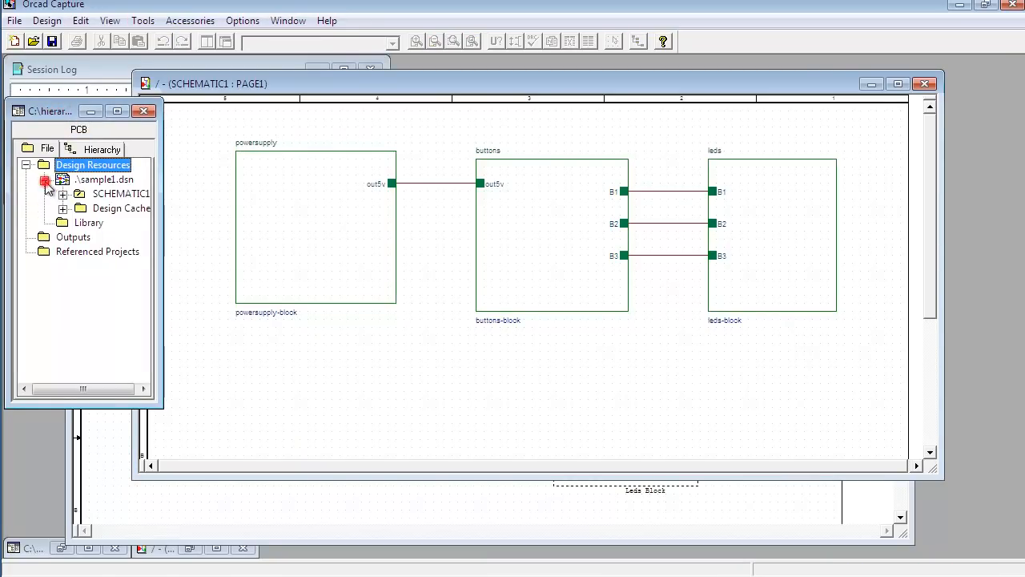
pyautogui.click(63, 194)
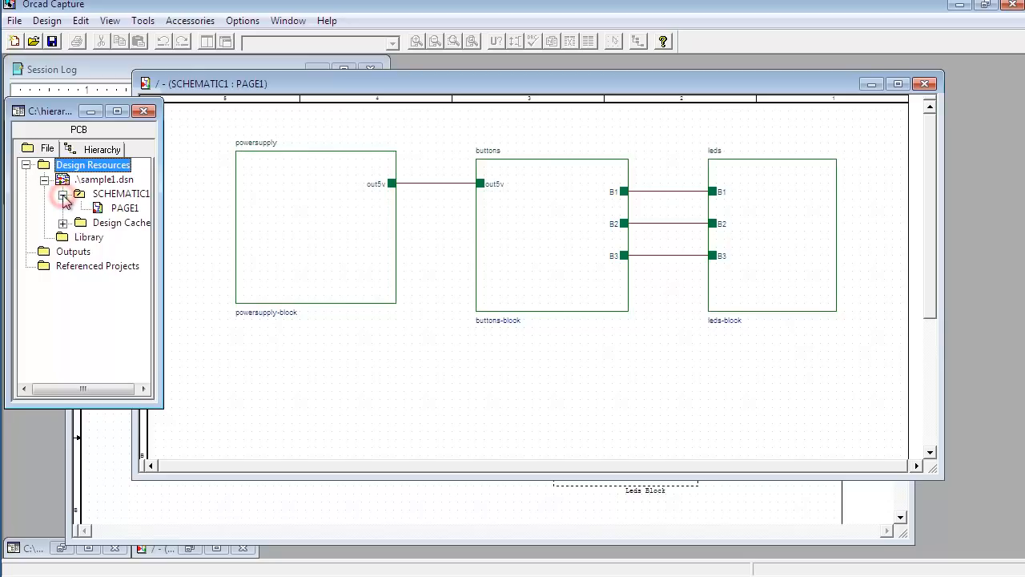
pyautogui.click(133, 195)
pyautogui.moveTo(272, 83); pyautogui.dragTo(333, 89)
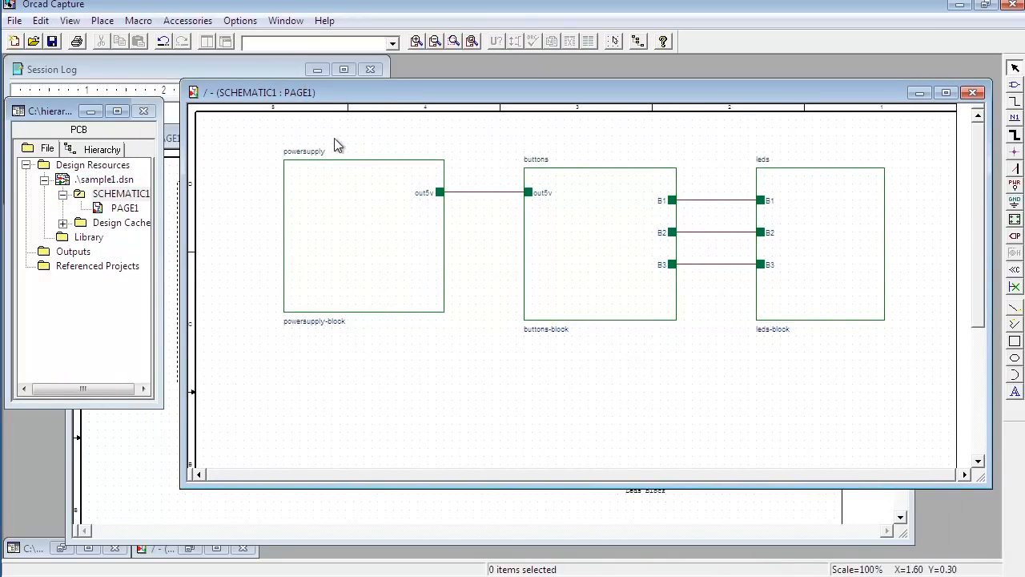
pyautogui.click(124, 208)
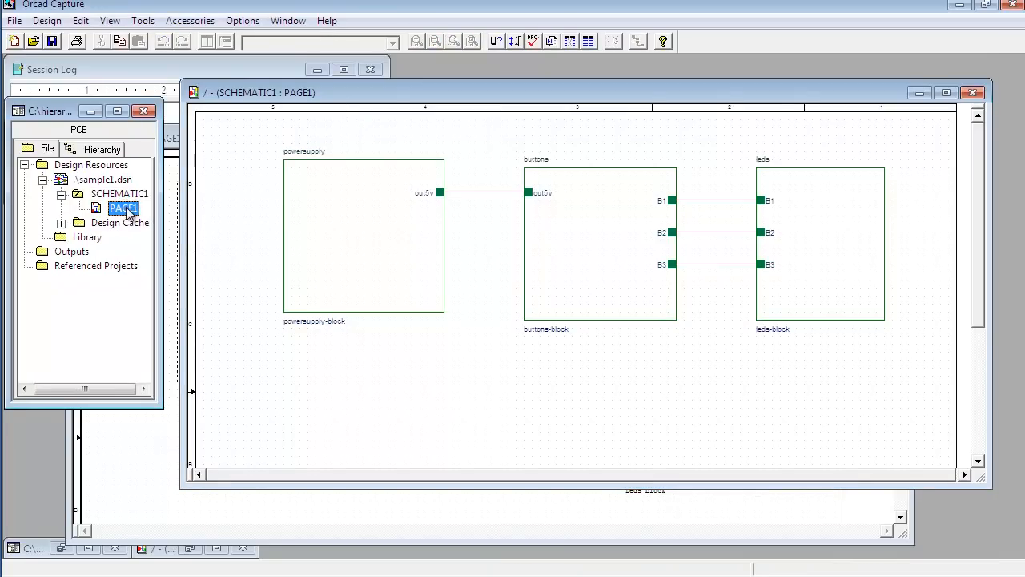
pyautogui.rightClick(144, 194)
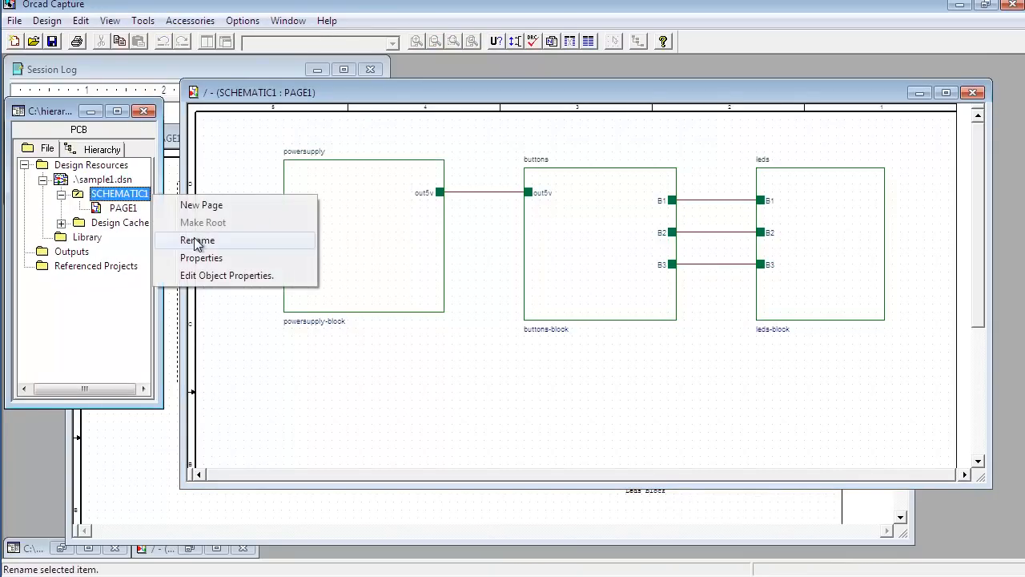
pyautogui.click(196, 241)
pyautogui.write('Main Block')
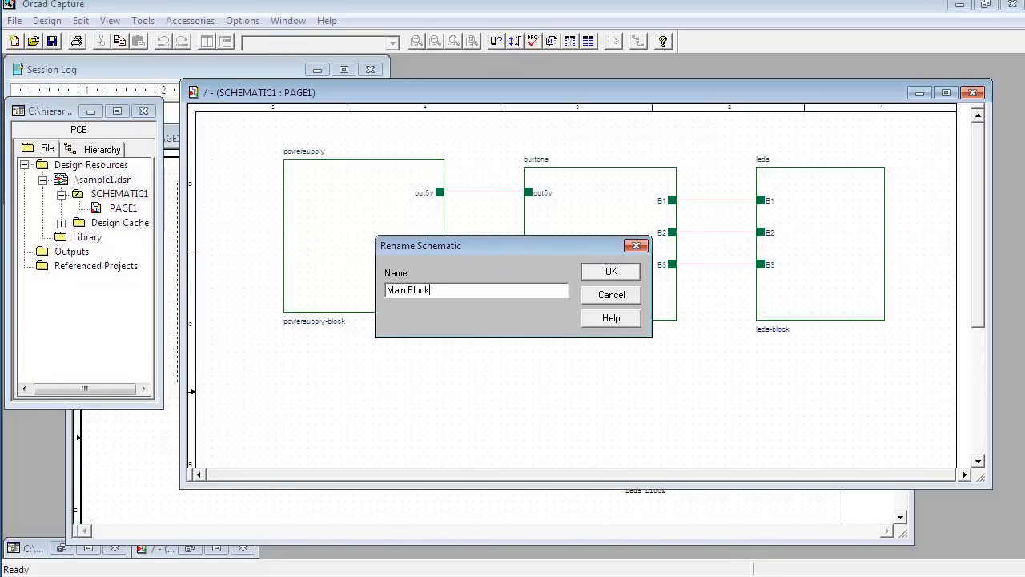
pyautogui.press('Return')
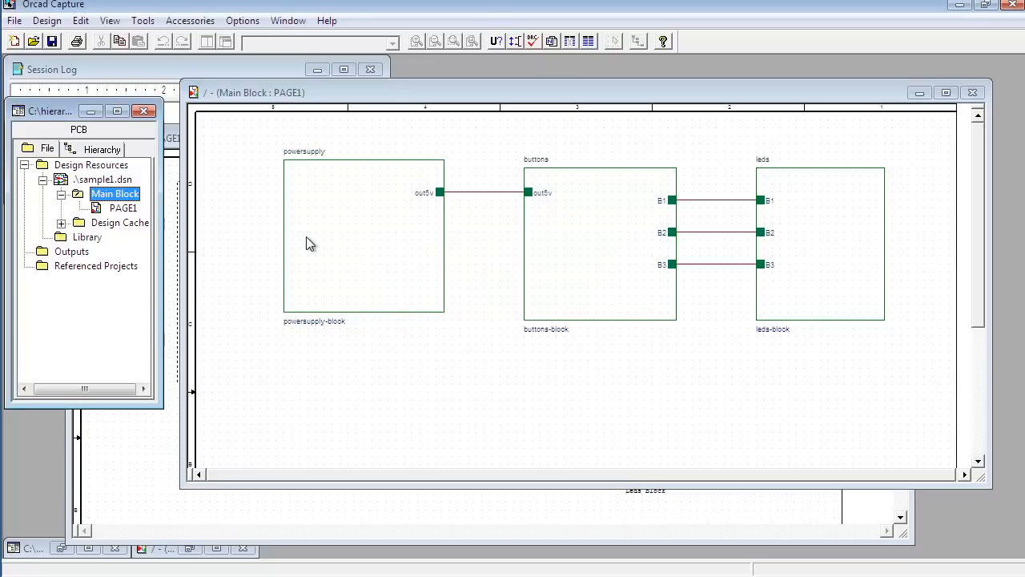
# Step: Rename PAGE1 under Main Block as main page
pyautogui.doubleClick(124, 208)
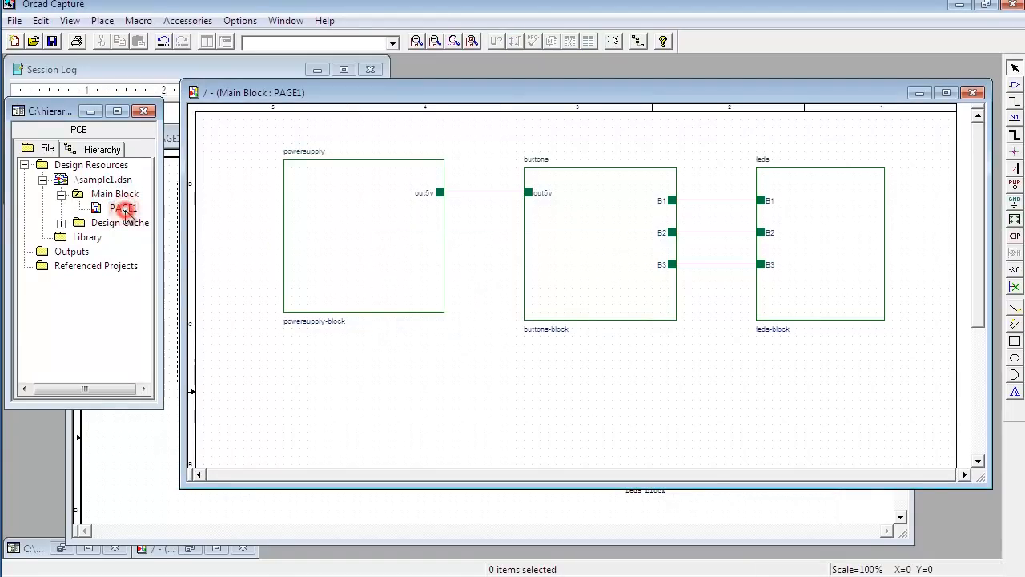
pyautogui.rightClick(124, 210)
pyautogui.click(200, 236)
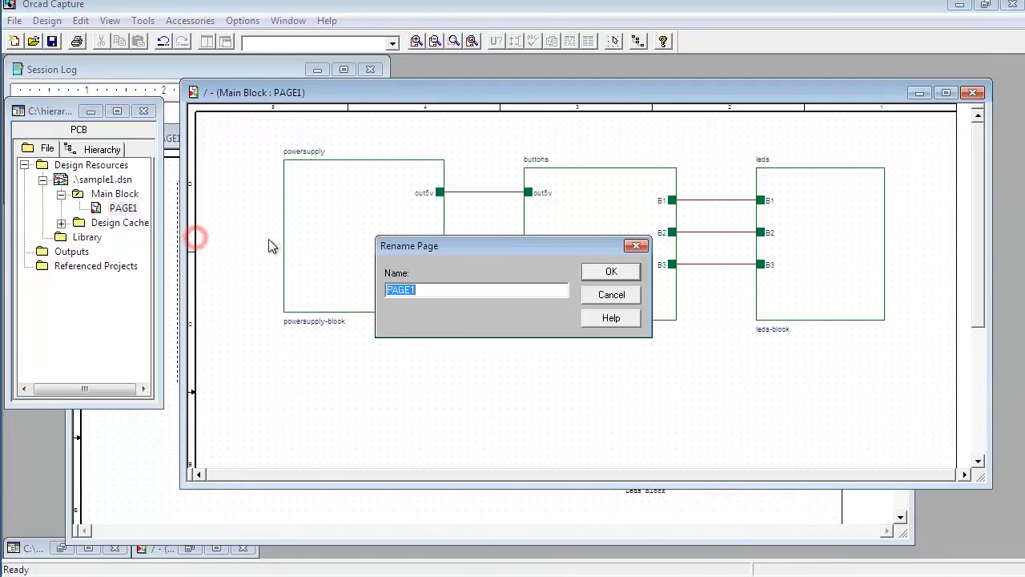
pyautogui.write('main')
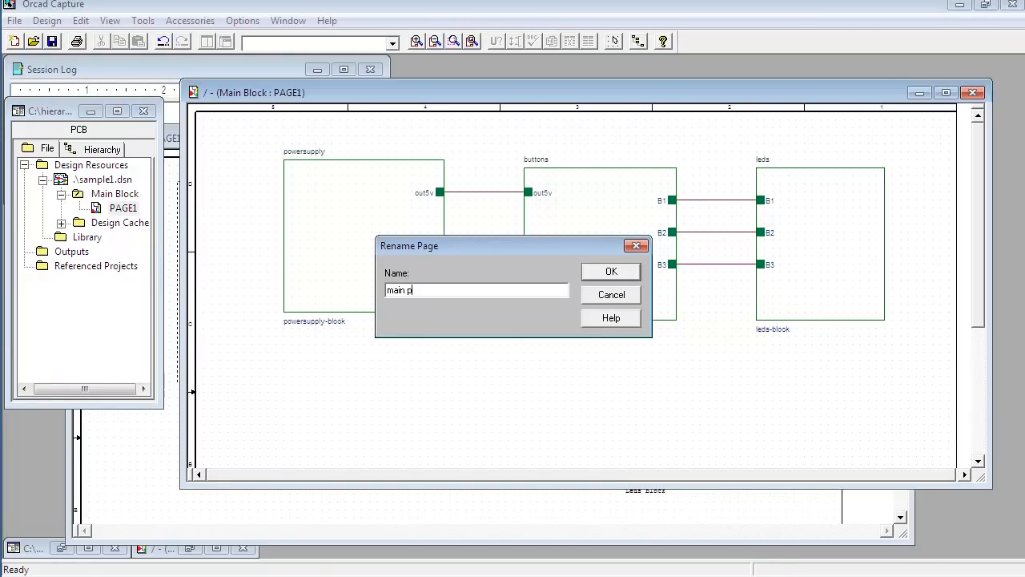
pyautogui.write('page')
pyautogui.click(613, 273)
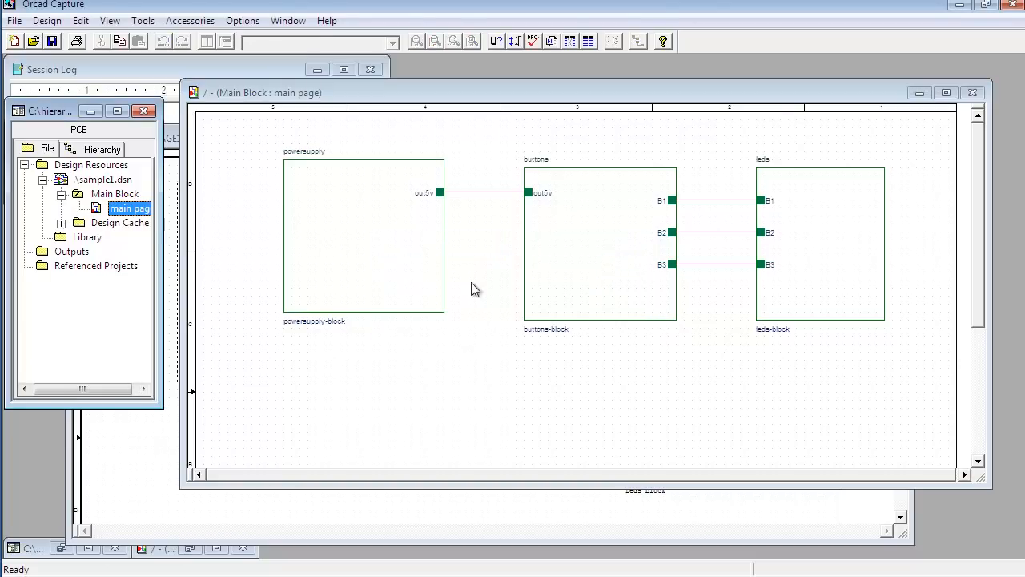
pyautogui.click(383, 254)
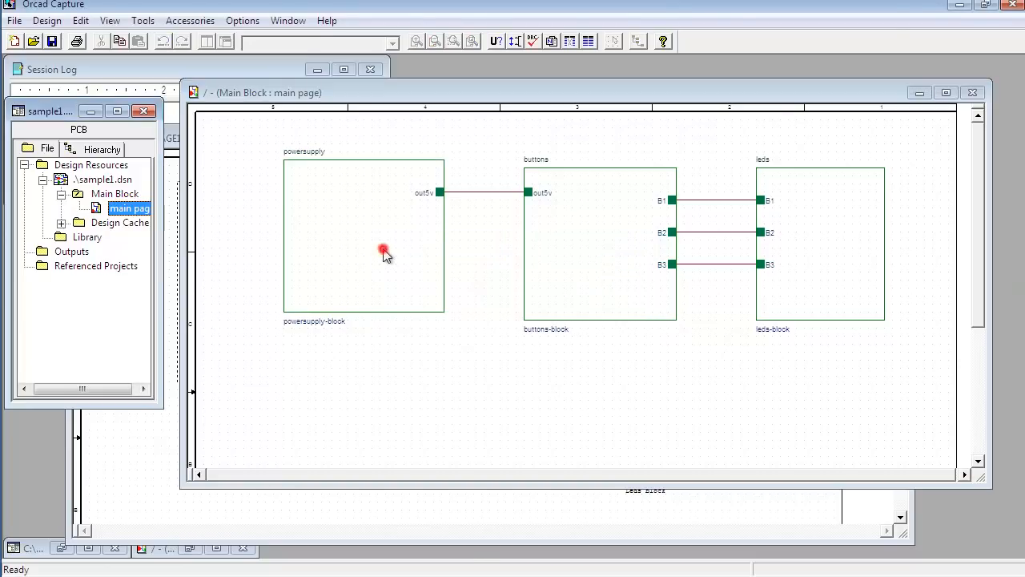
pyautogui.click(571, 222)
pyautogui.click(825, 221)
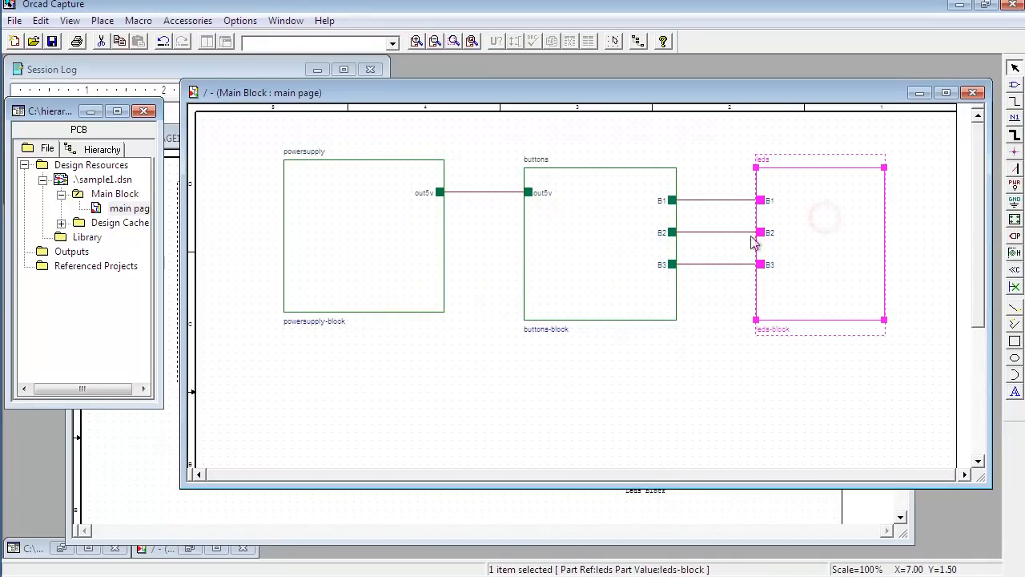
# Step: Descend the hierarchy into the powersupply block and name its new schematic page powersupply-block
pyautogui.click(332, 220)
pyautogui.rightClick(337, 217)
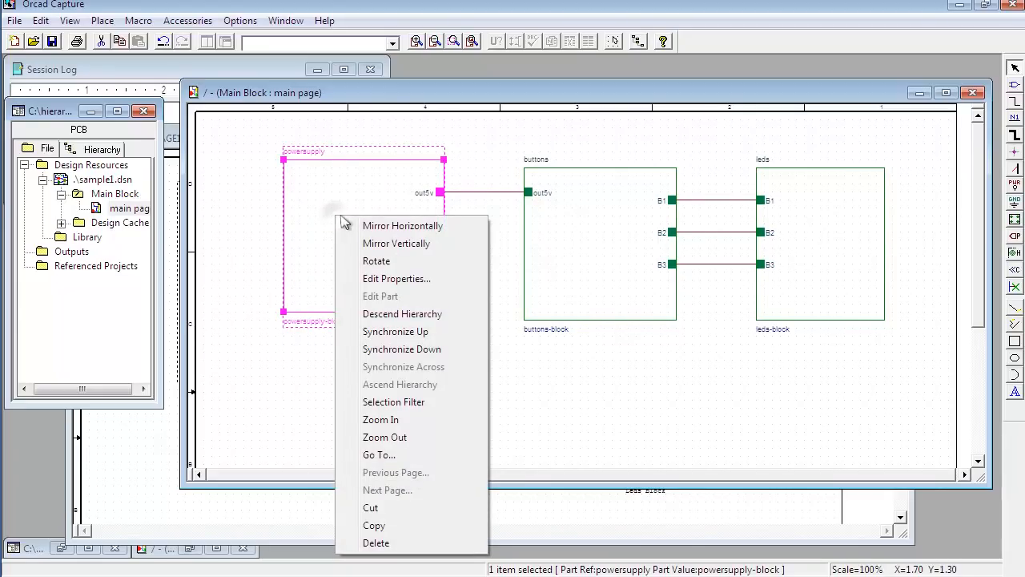
pyautogui.click(388, 316)
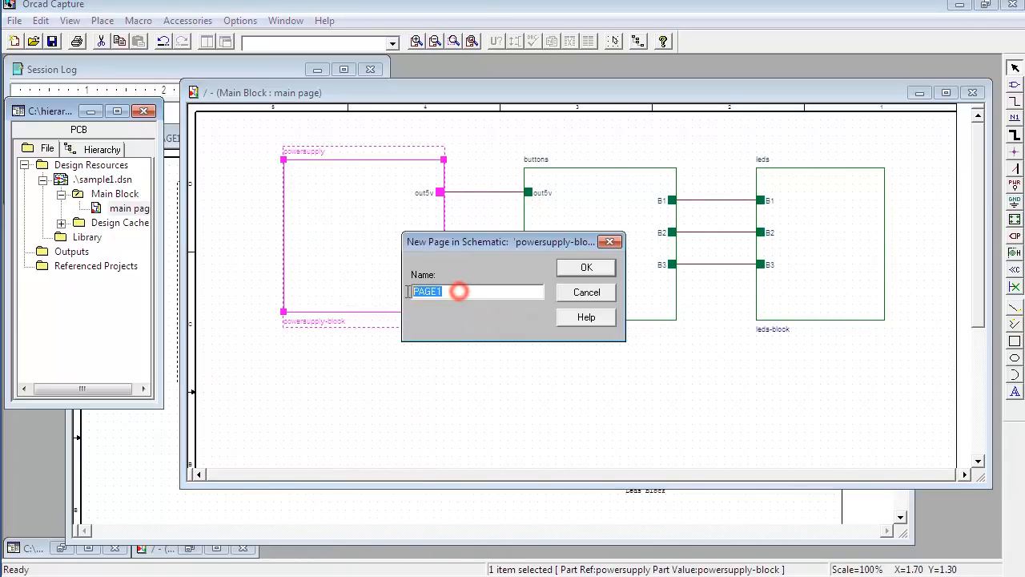
pyautogui.moveTo(455, 242); pyautogui.dragTo(514, 296)
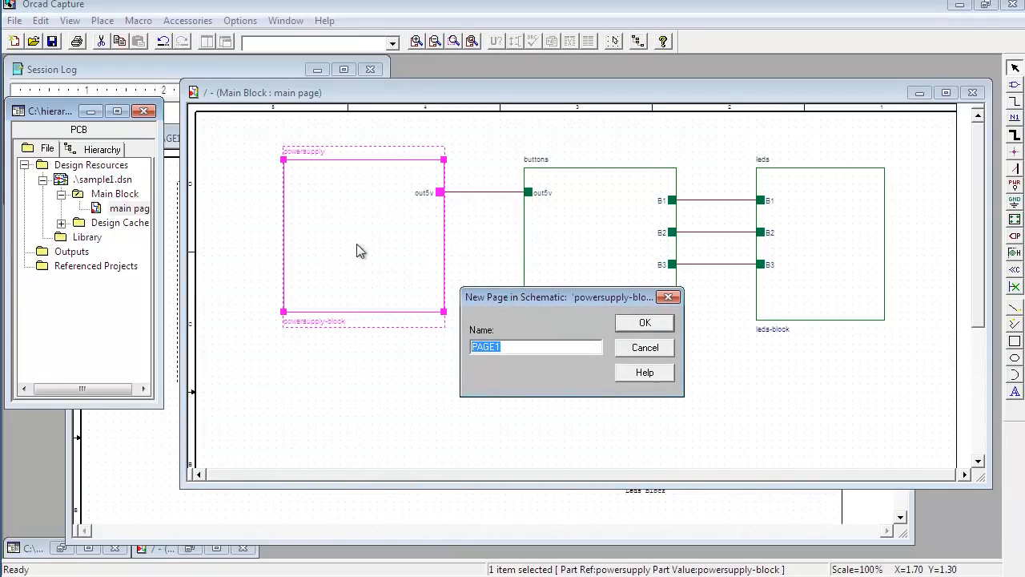
pyautogui.doubleClick(505, 347)
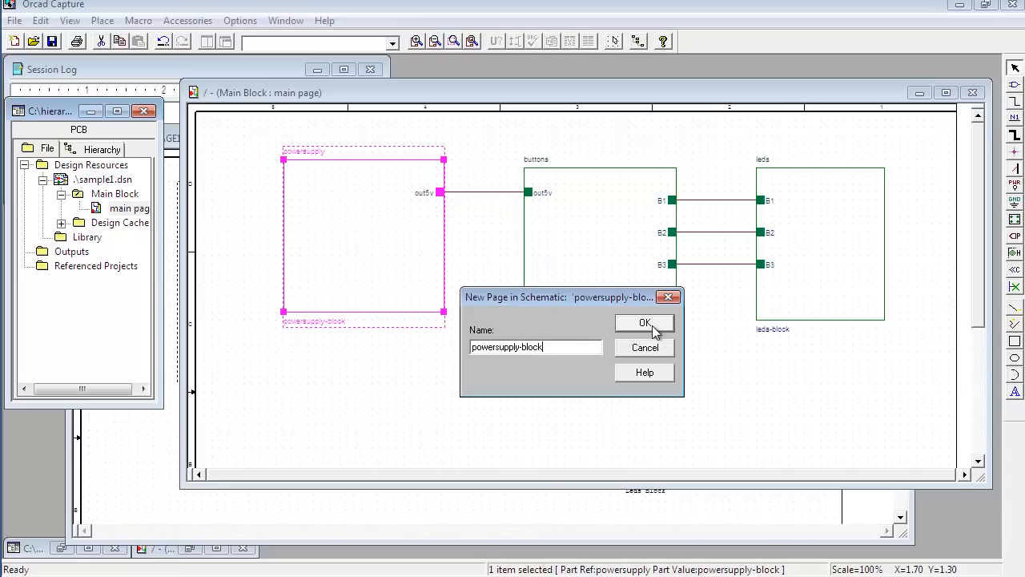
pyautogui.click(645, 322)
# Step: Expand the powersupply-block folder in the project tree to check its new page
pyautogui.moveTo(475, 196); pyautogui.dragTo(679, 202)
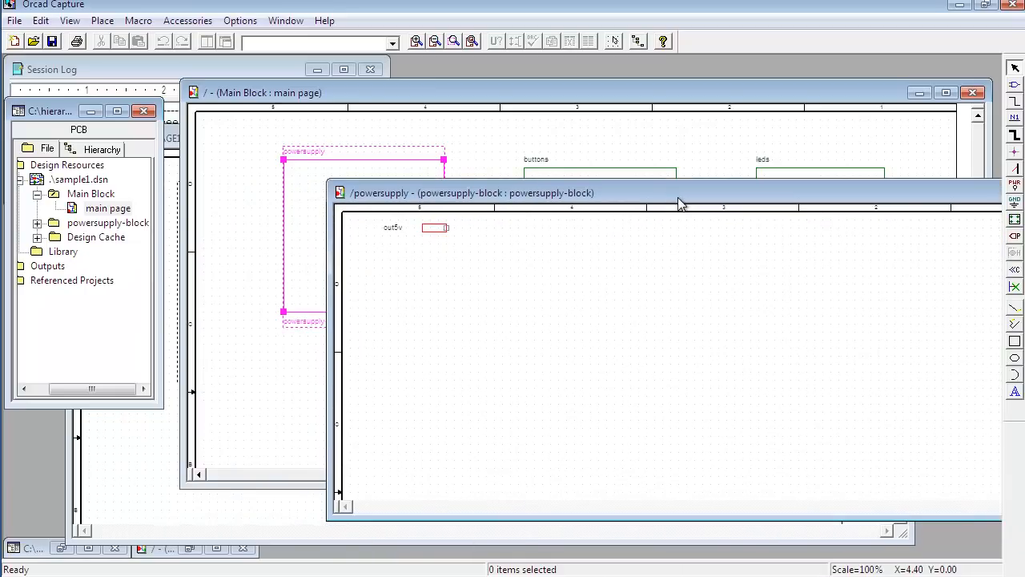
pyautogui.click(91, 226)
pyautogui.click(37, 222)
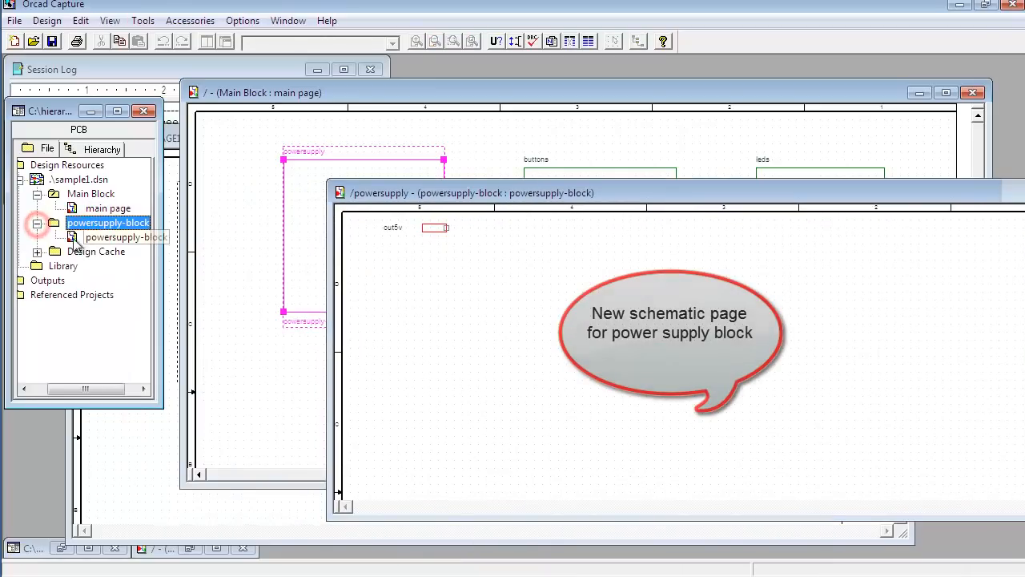
pyautogui.click(95, 238)
# Step: Fit the powersupply-block page window into the workspace and move the out5v port further into the sheet
pyautogui.moveTo(615, 193); pyautogui.dragTo(625, 295)
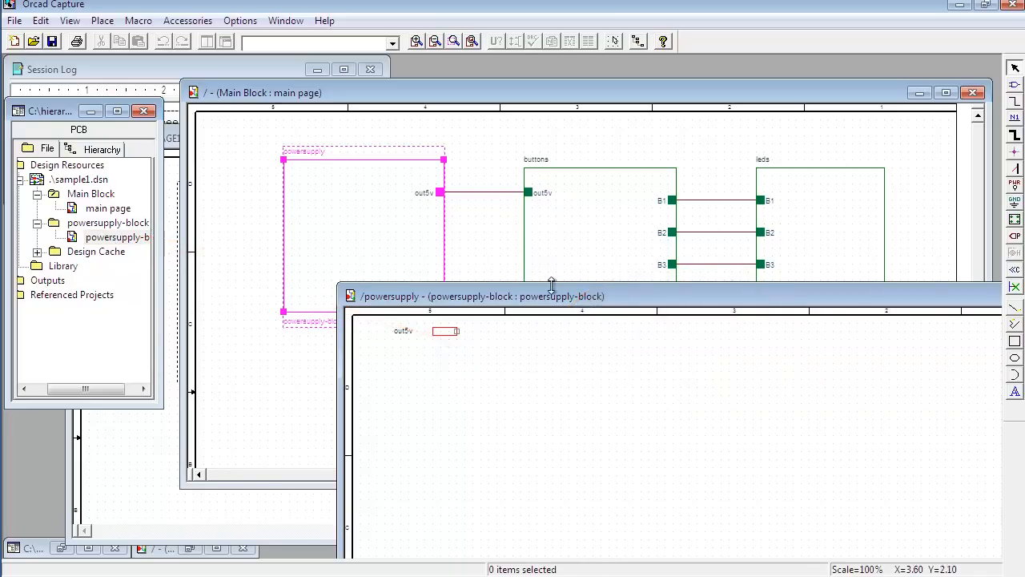
pyautogui.moveTo(559, 299); pyautogui.dragTo(391, 173)
pyautogui.moveTo(965, 492); pyautogui.dragTo(860, 503)
pyautogui.moveTo(494, 160); pyautogui.dragTo(607, 126)
pyautogui.moveTo(354, 164); pyautogui.dragTo(562, 235)
pyautogui.click(437, 278)
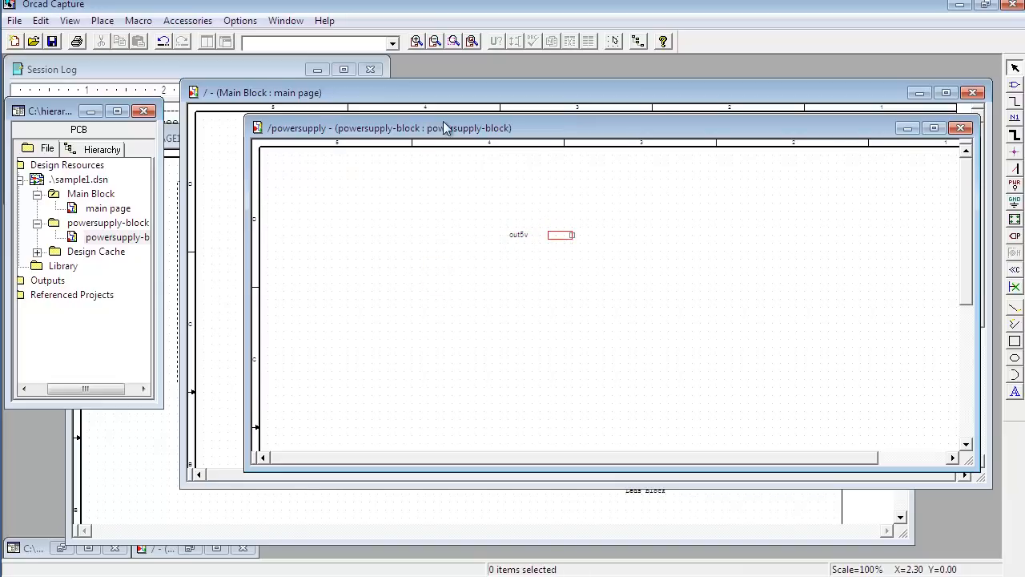
pyautogui.moveTo(445, 128); pyautogui.dragTo(418, 162)
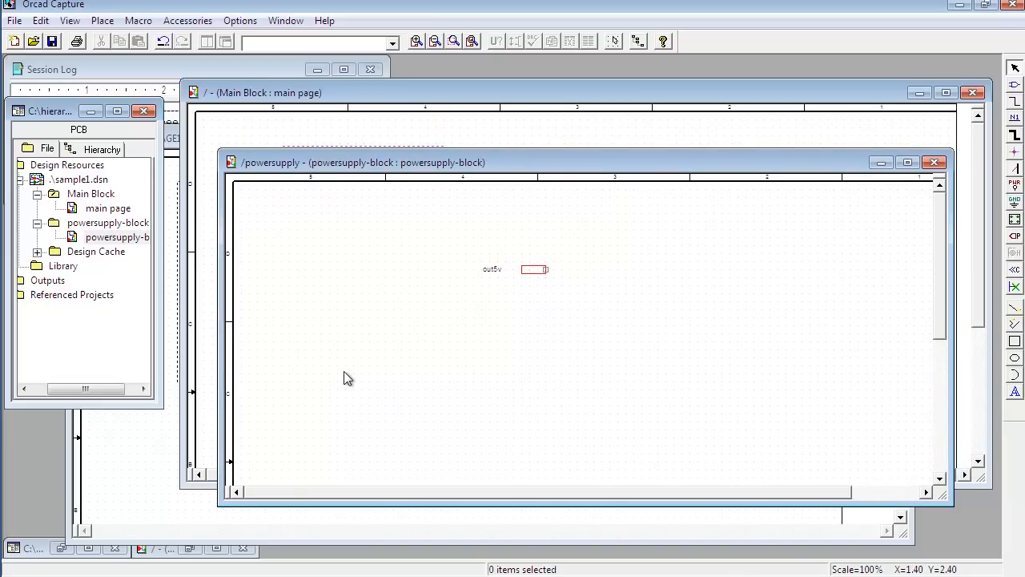
# Step: Copy the power supply circuit from SCHEMATIC2 PAGE1 onto the powersupply-block page, beside the out5v port
pyautogui.click(131, 481)
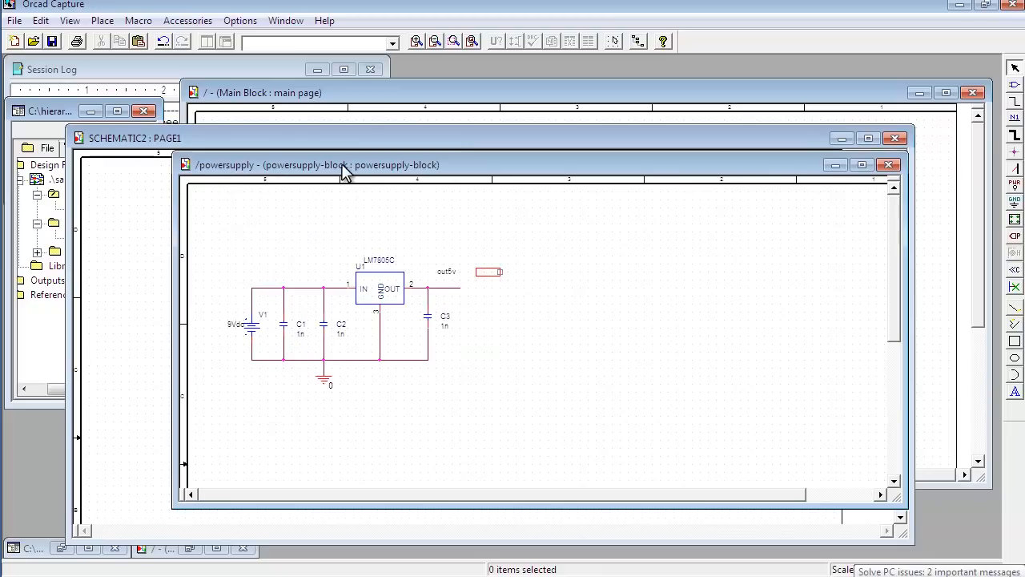
pyautogui.click(228, 141)
pyautogui.moveTo(297, 137); pyautogui.dragTo(391, 213)
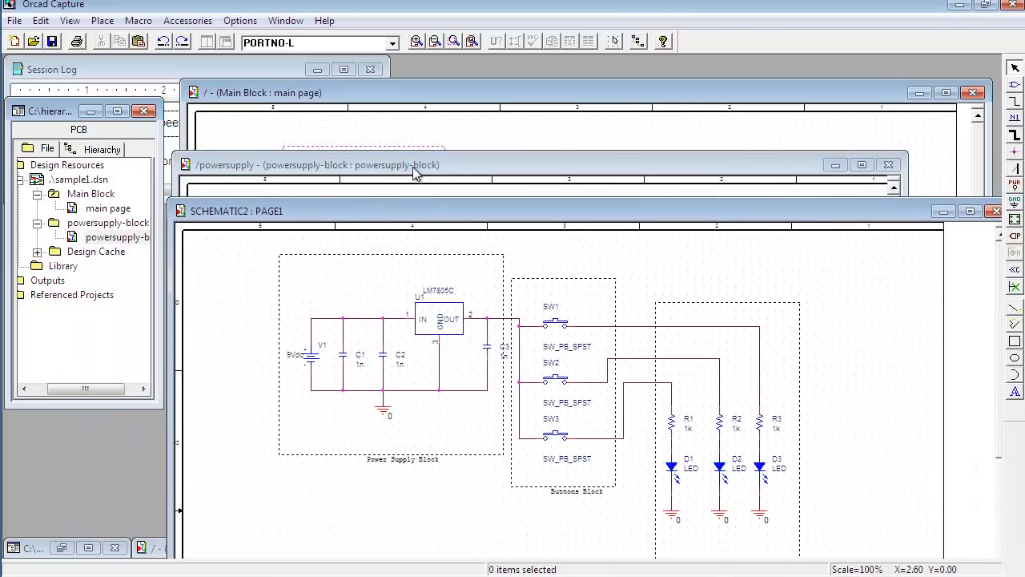
pyautogui.click(461, 167)
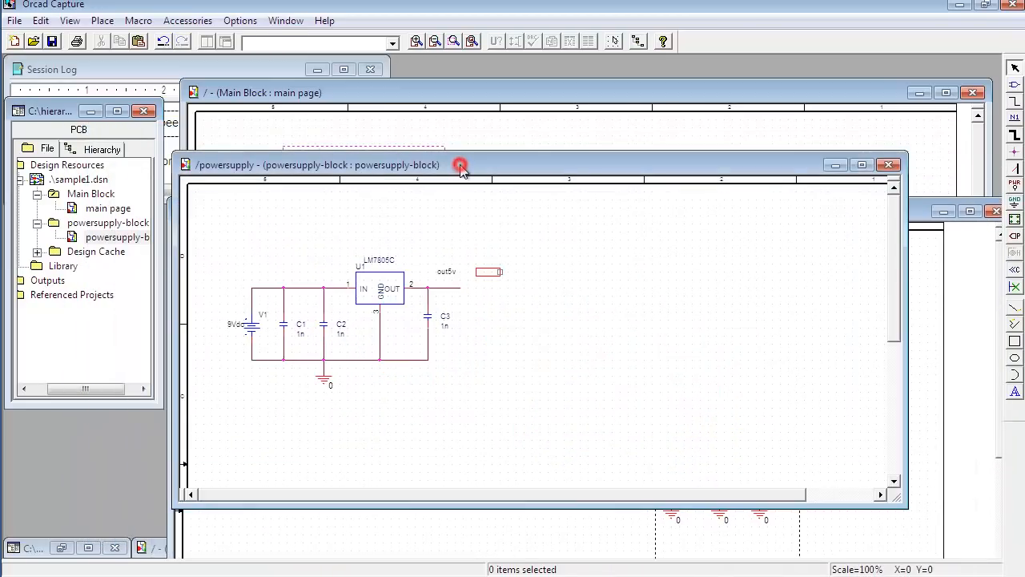
pyautogui.click(132, 239)
pyautogui.click(320, 268)
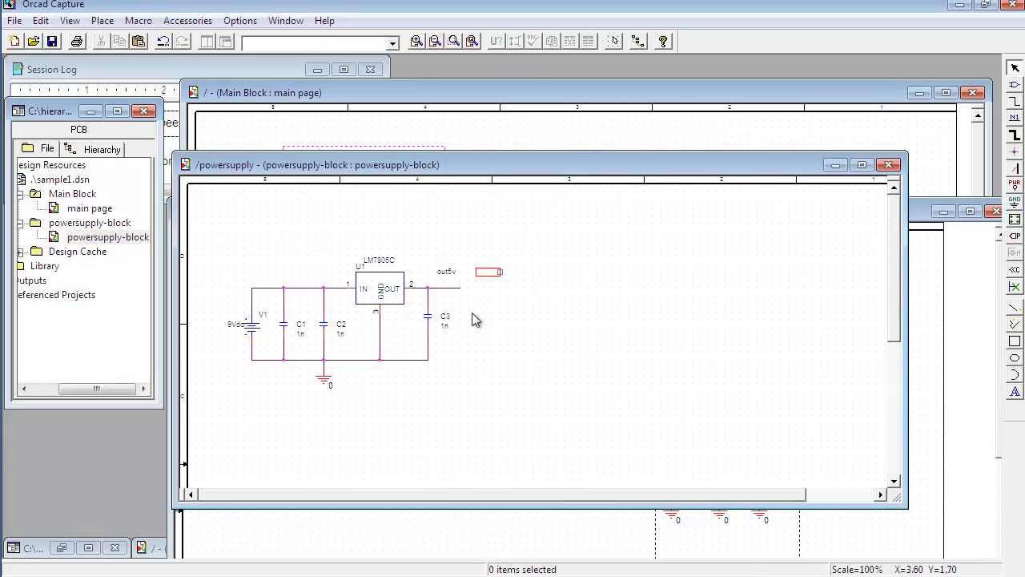
# Step: Mirror the out5v port horizontally and connect it to the LM7805C regulator's output wire
pyautogui.click(489, 274)
pyautogui.press('h')
pyautogui.moveTo(489, 274)
pyautogui.mouseDown()
pyautogui.moveTo(509, 269)
pyautogui.moveTo(459, 287)
pyautogui.moveTo(499, 272)
pyautogui.moveTo(502, 289)
pyautogui.moveTo(502, 266)
pyautogui.mouseUp()
pyautogui.click(508, 304)
pyautogui.click(498, 298)
pyautogui.click(537, 305)
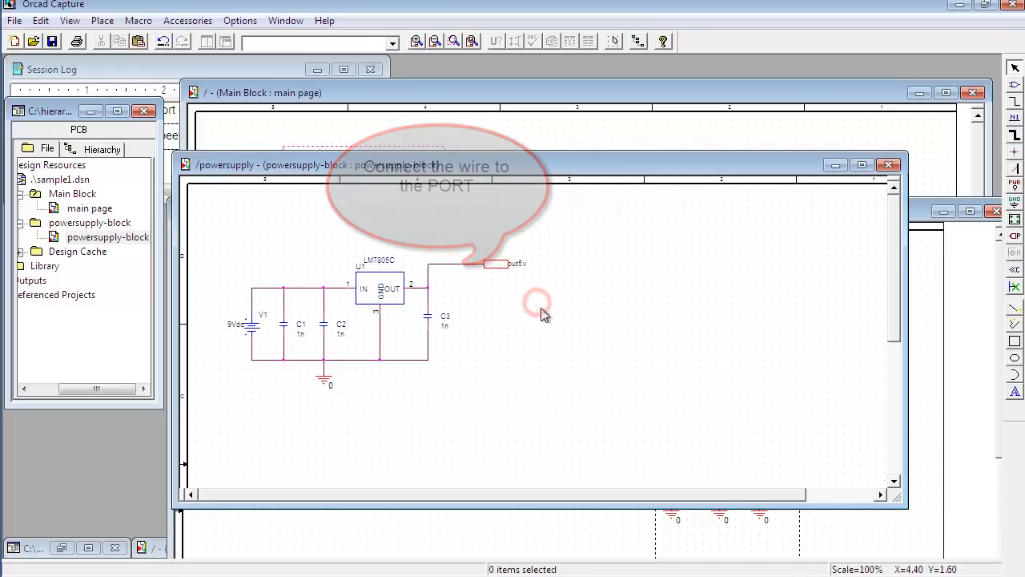
# Step: Save the design and bring the Main Block main page to the front
pyautogui.moveTo(482, 162); pyautogui.dragTo(514, 202)
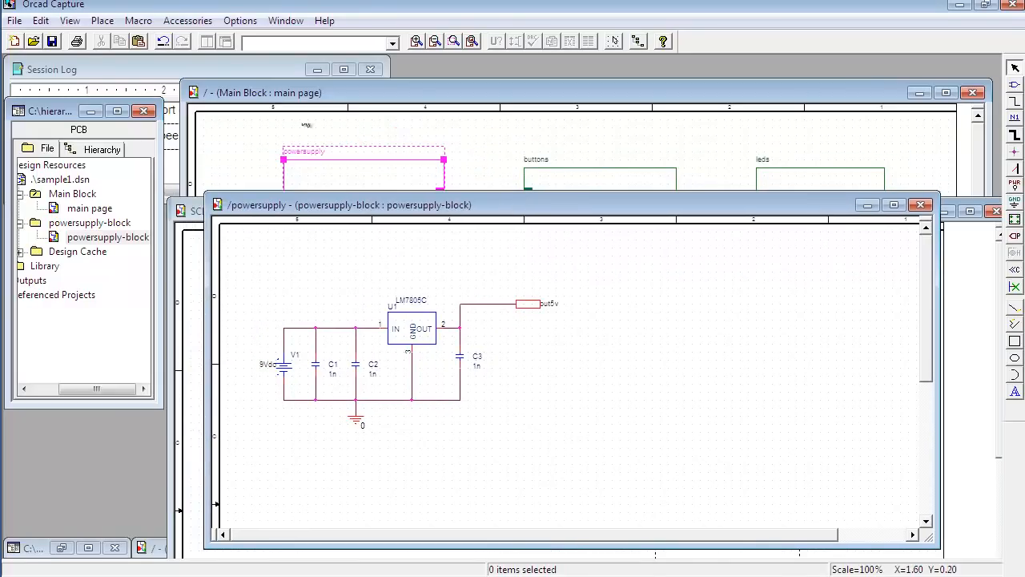
pyautogui.click(53, 42)
pyautogui.moveTo(483, 206)
pyautogui.mouseDown()
pyautogui.moveTo(499, 271)
pyautogui.moveTo(485, 241)
pyautogui.moveTo(479, 256)
pyautogui.moveTo(472, 216)
pyautogui.mouseUp()
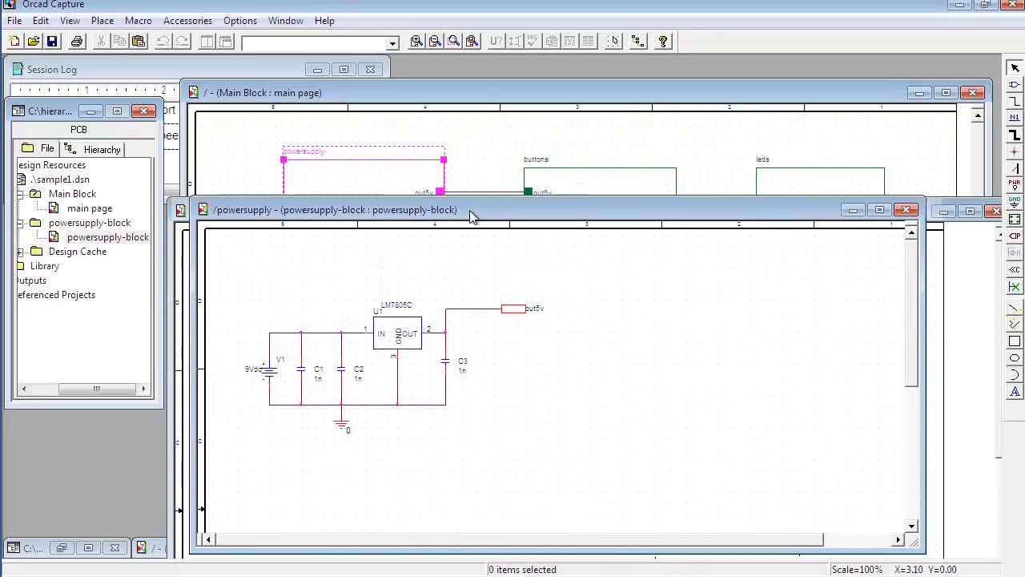
pyautogui.click(473, 91)
pyautogui.moveTo(473, 92); pyautogui.dragTo(616, 85)
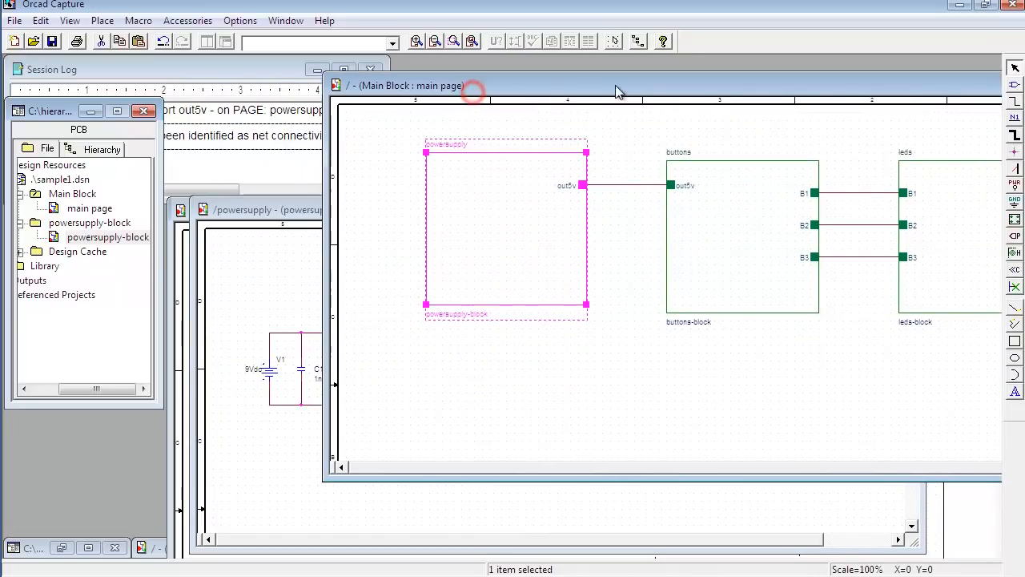
# Step: Arrange the powersupply-block page and main page windows to compare the out5v port with the powersupply block's pin
pyautogui.moveTo(319, 208); pyautogui.dragTo(297, 297)
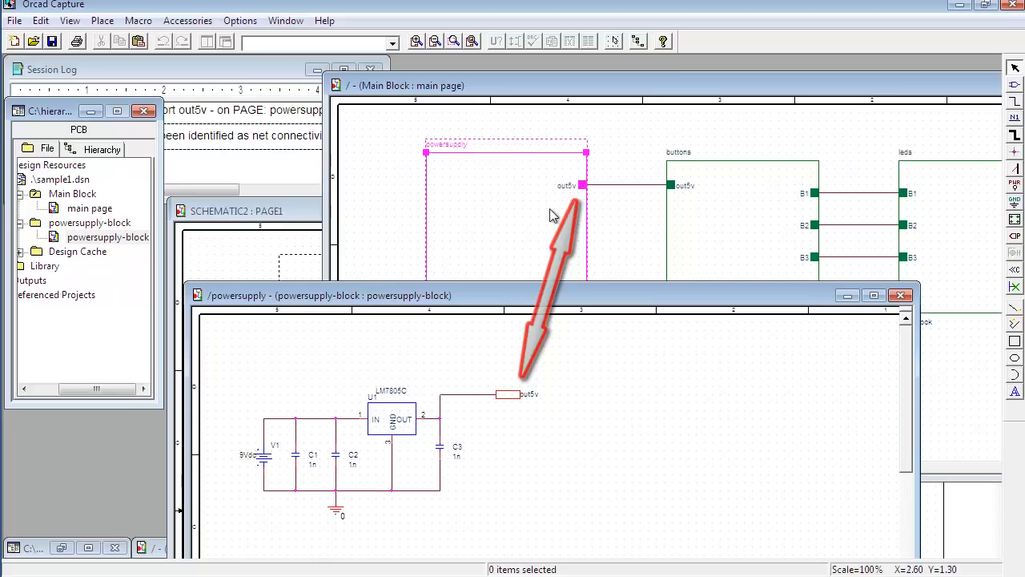
pyautogui.moveTo(563, 296); pyautogui.dragTo(577, 245)
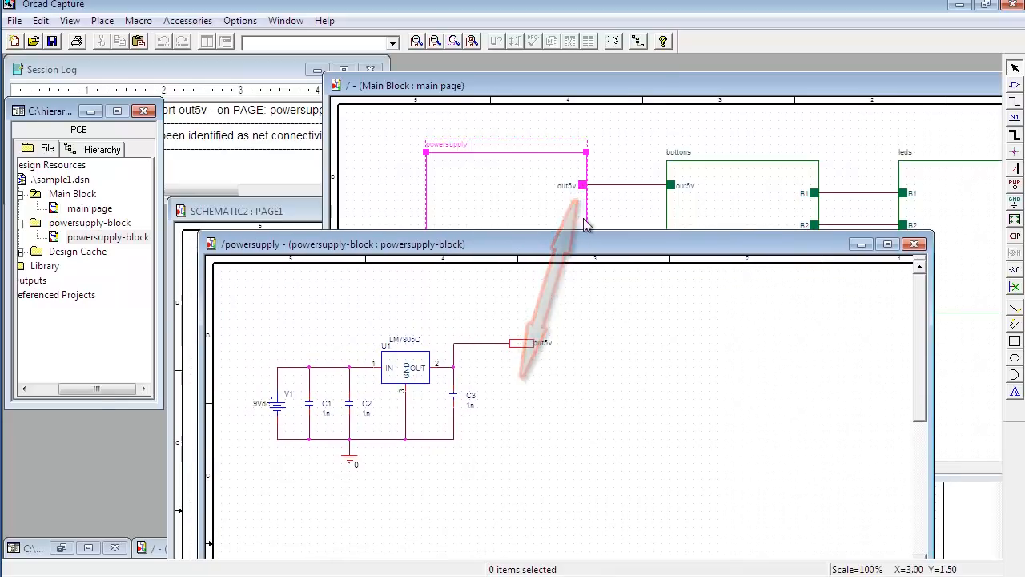
pyautogui.moveTo(620, 86); pyautogui.dragTo(503, 84)
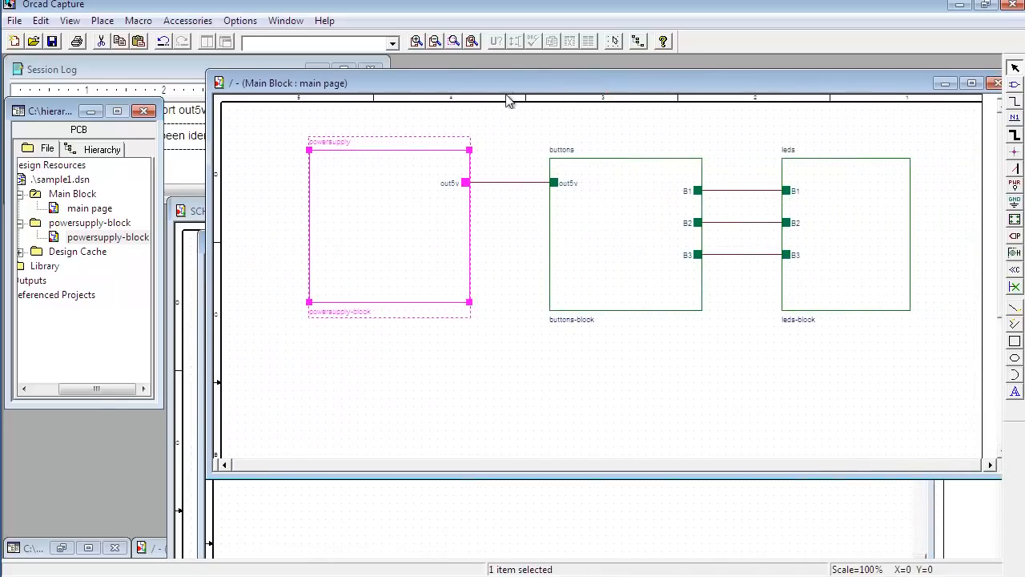
# Step: Descend into the buttons block from the main page and name its new schematic page buttons-block
pyautogui.click(608, 224)
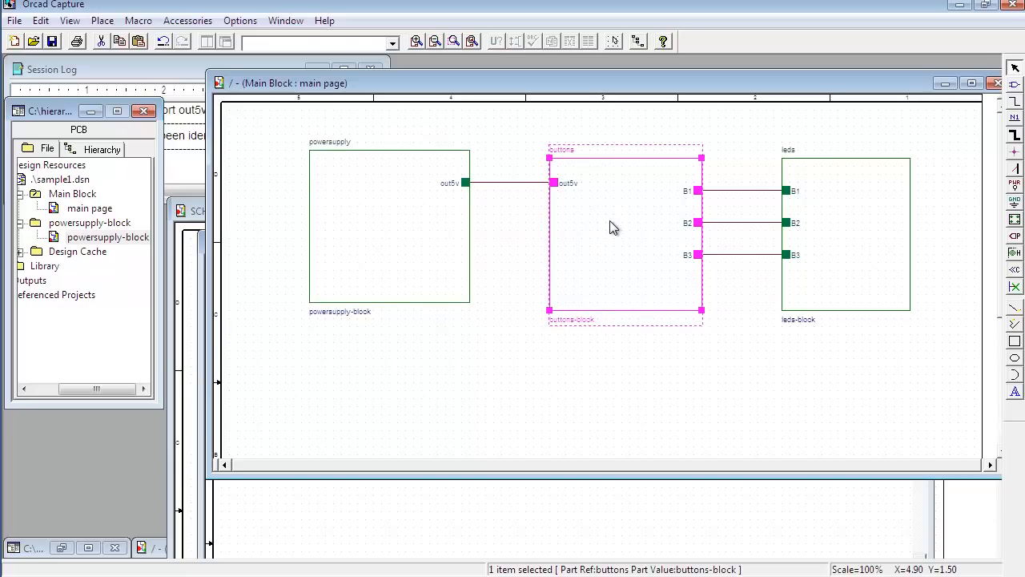
pyautogui.rightClick(610, 223)
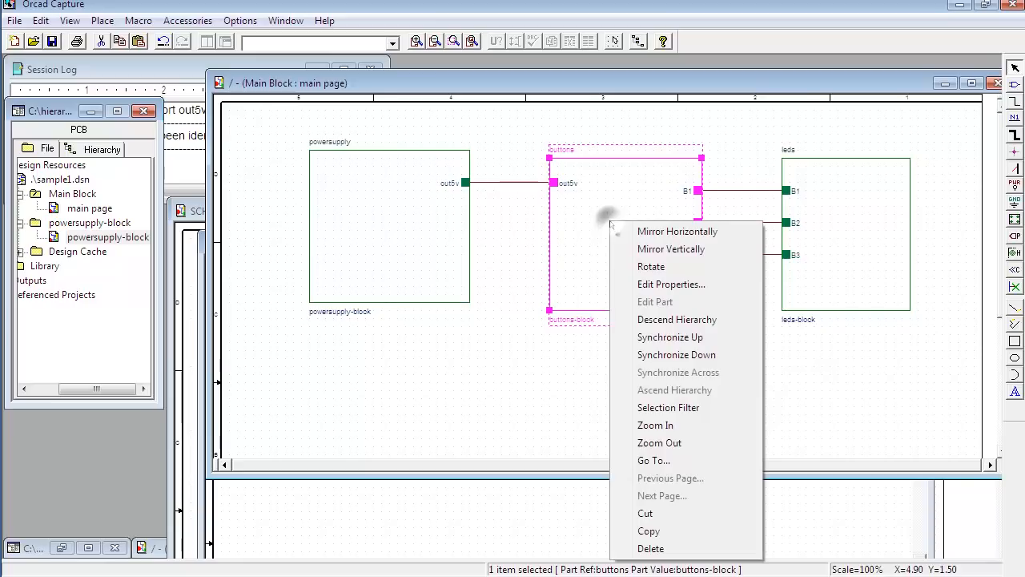
pyautogui.click(647, 319)
pyautogui.moveTo(550, 248); pyautogui.dragTo(586, 243)
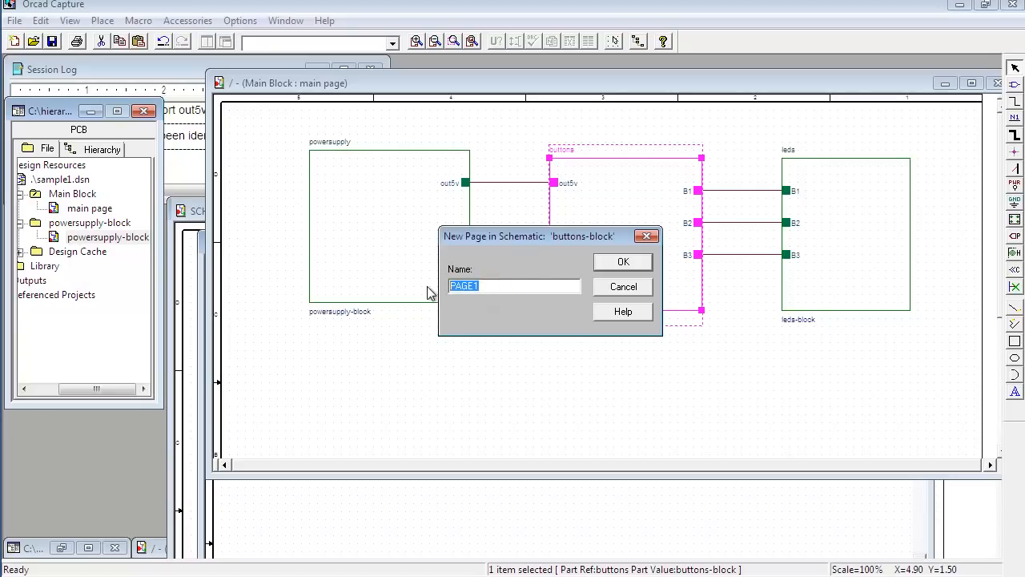
pyautogui.moveTo(534, 238); pyautogui.dragTo(449, 190)
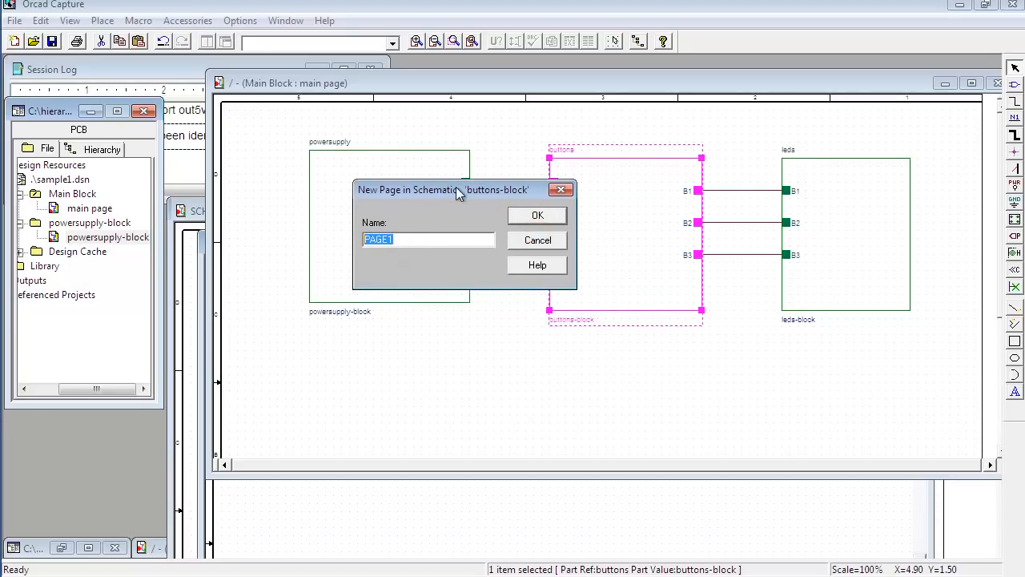
pyautogui.write('buttons-block')
pyautogui.click(544, 218)
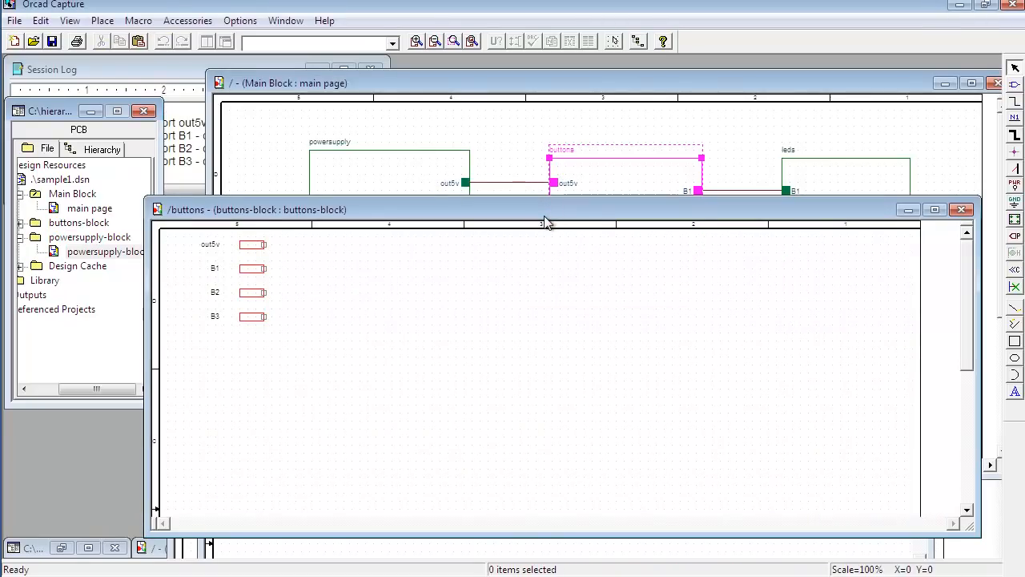
# Step: Compare the out5v, B1, B2 and B3 ports on the buttons-block page with the pins of the buttons block
pyautogui.moveTo(505, 214); pyautogui.dragTo(674, 302)
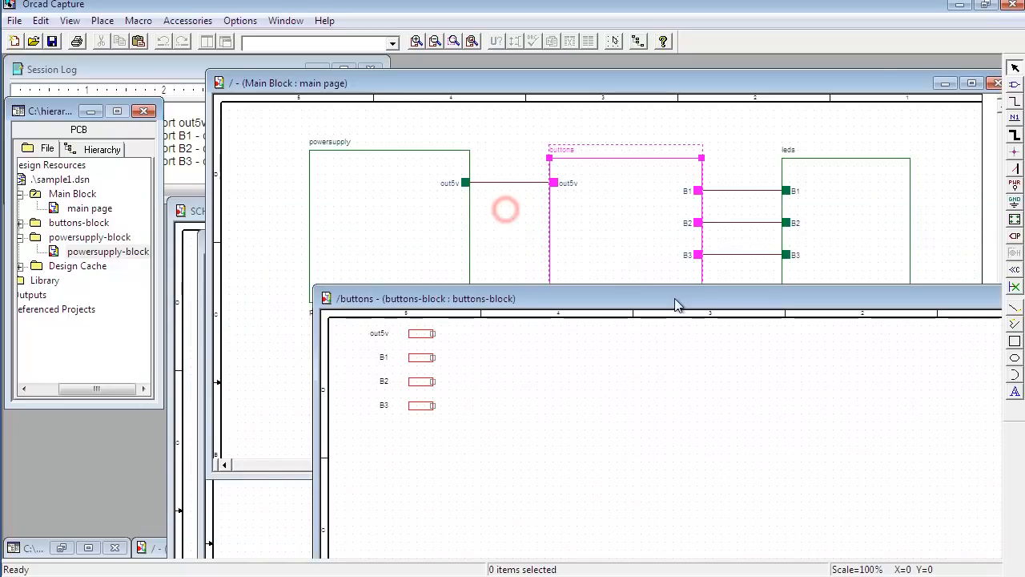
pyautogui.click(421, 334)
pyautogui.click(421, 358)
pyautogui.click(421, 381)
pyautogui.click(421, 407)
pyautogui.moveTo(548, 301)
pyautogui.mouseDown()
pyautogui.moveTo(548, 320)
pyautogui.moveTo(550, 301)
pyautogui.mouseUp()
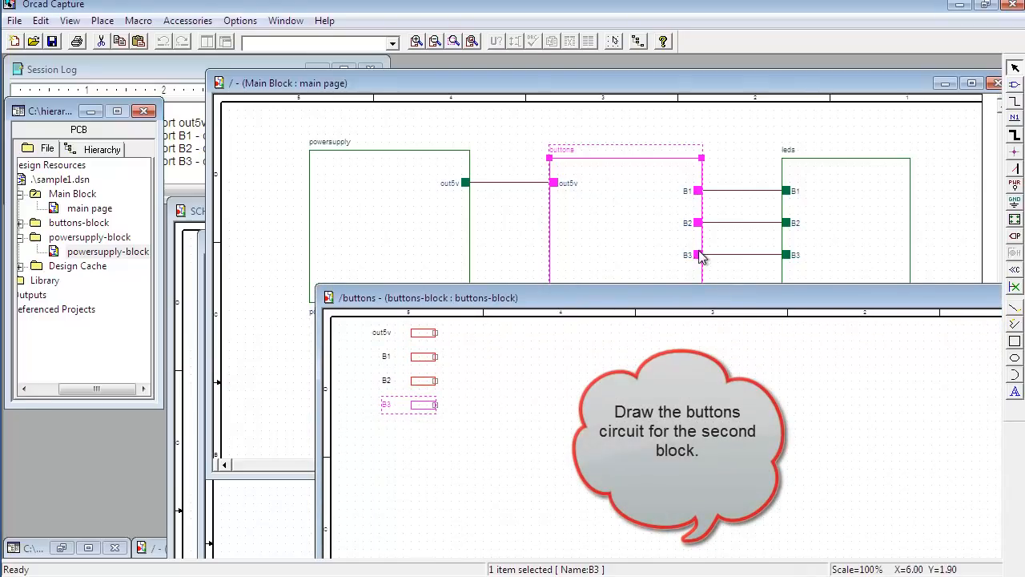
pyautogui.moveTo(471, 298); pyautogui.dragTo(473, 152)
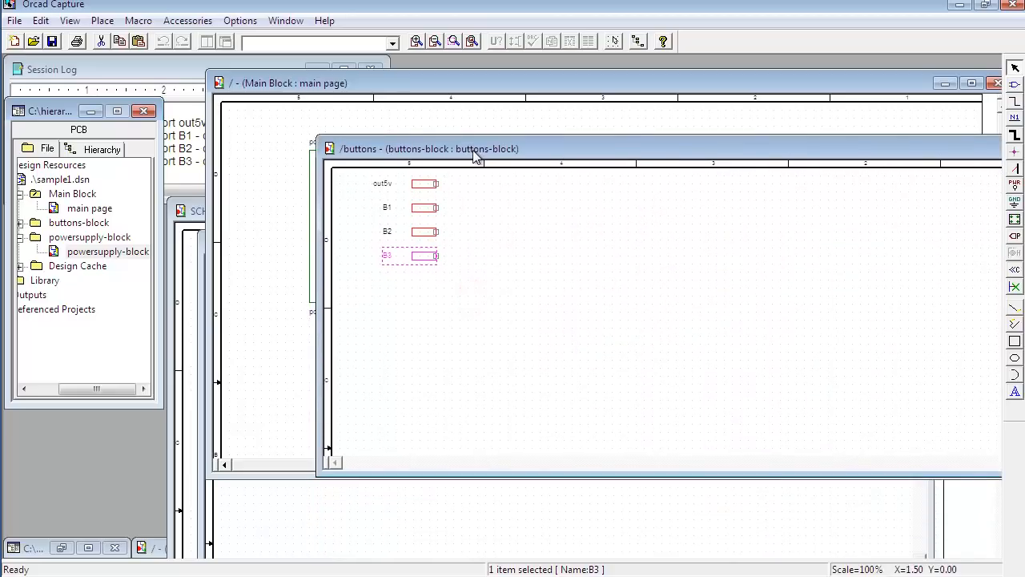
# Step: Collapse the powersupply-block folder in the project tree and locate the new page inside the buttons-block folder
pyautogui.click(50, 240)
pyautogui.click(22, 239)
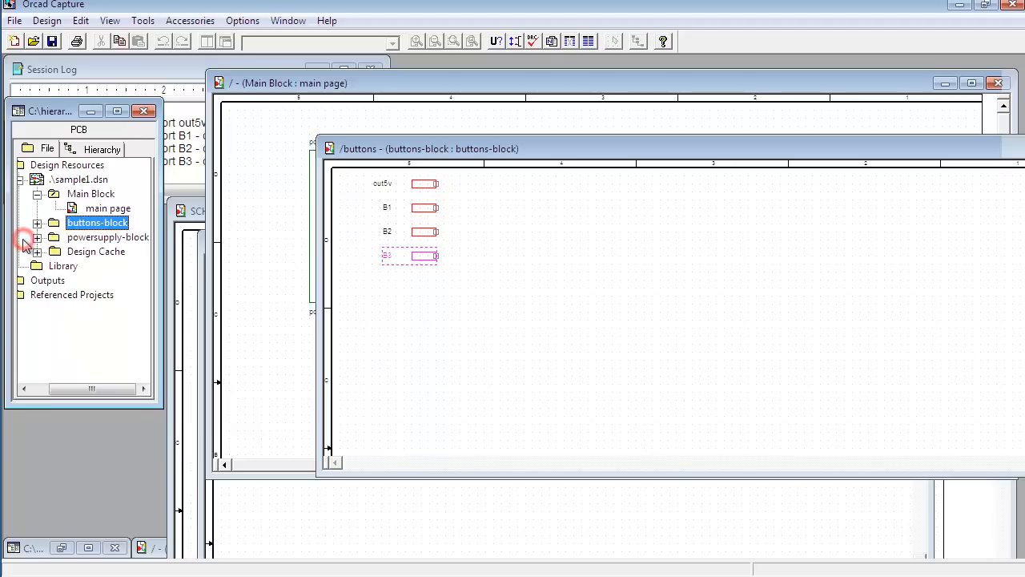
pyautogui.click(37, 223)
pyautogui.click(92, 238)
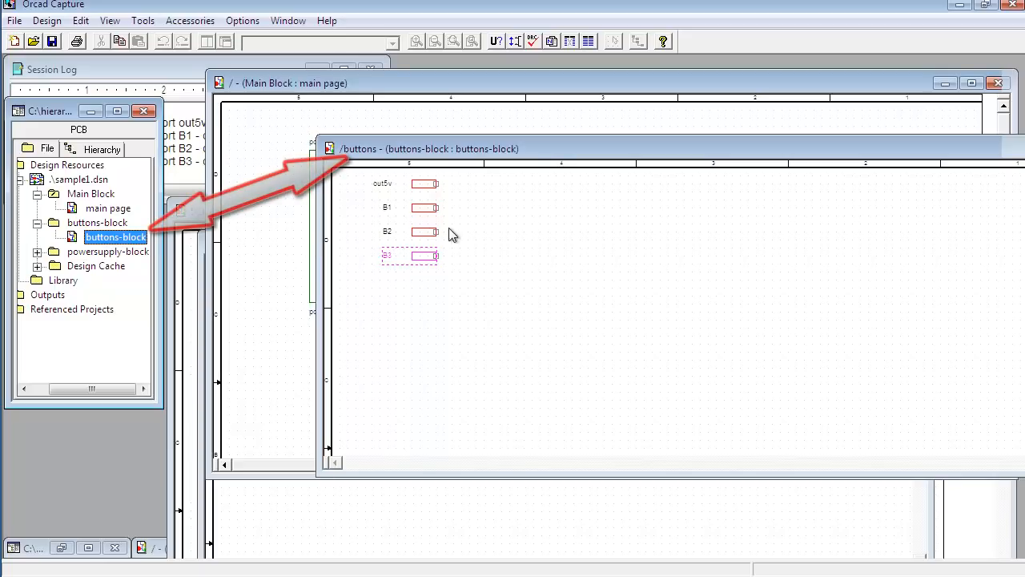
pyautogui.moveTo(532, 151); pyautogui.dragTo(514, 147)
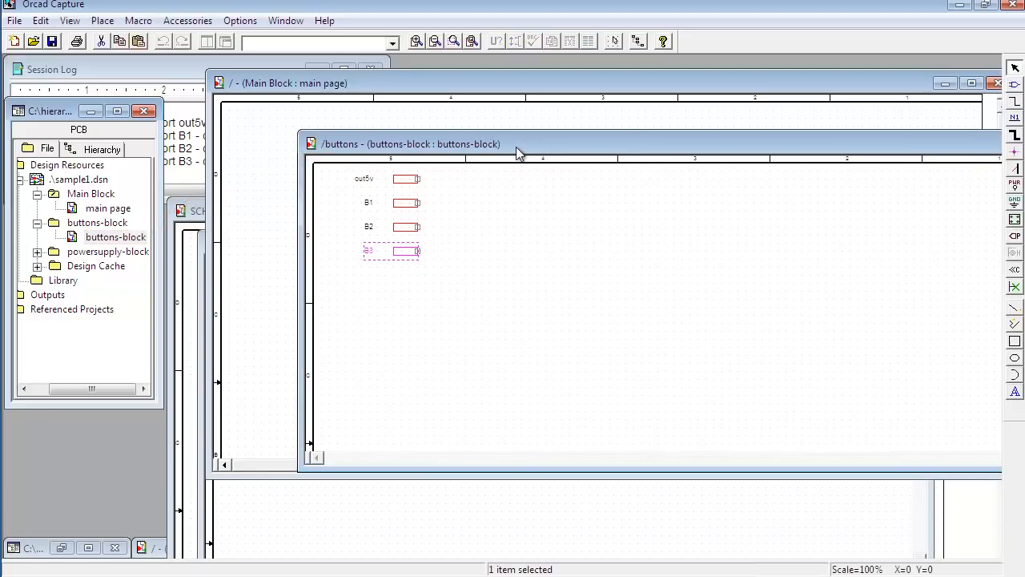
# Step: Copy the three-switch buttons circuit from SCHEMATIC2 onto the buttons-block page and connect its common input wire to the out5v port
pyautogui.moveTo(469, 309); pyautogui.dragTo(388, 203)
pyautogui.click(655, 358)
pyautogui.click(449, 194)
pyautogui.click(486, 188)
# Step: Rotate the B1, B2 and B3 ports by two quarter turns and place them on the output side of the switches
pyautogui.moveTo(663, 200); pyautogui.dragTo(762, 329)
pyautogui.press('r')
pyautogui.press('r')
pyautogui.moveTo(727, 299); pyautogui.dragTo(577, 239)
pyautogui.moveTo(728, 251); pyautogui.dragTo(577, 347)
pyautogui.moveTo(726, 275); pyautogui.dragTo(575, 266)
# Step: Connect the SW1, SW2 and SW3 outputs to the B1, B2 and B3 ports respectively
pyautogui.click(538, 235)
pyautogui.moveTo(537, 234); pyautogui.dragTo(562, 235)
pyautogui.click(537, 266)
pyautogui.moveTo(537, 267); pyautogui.dragTo(562, 267)
pyautogui.click(537, 347)
pyautogui.moveTo(537, 348); pyautogui.dragTo(562, 347)
pyautogui.click(562, 306)
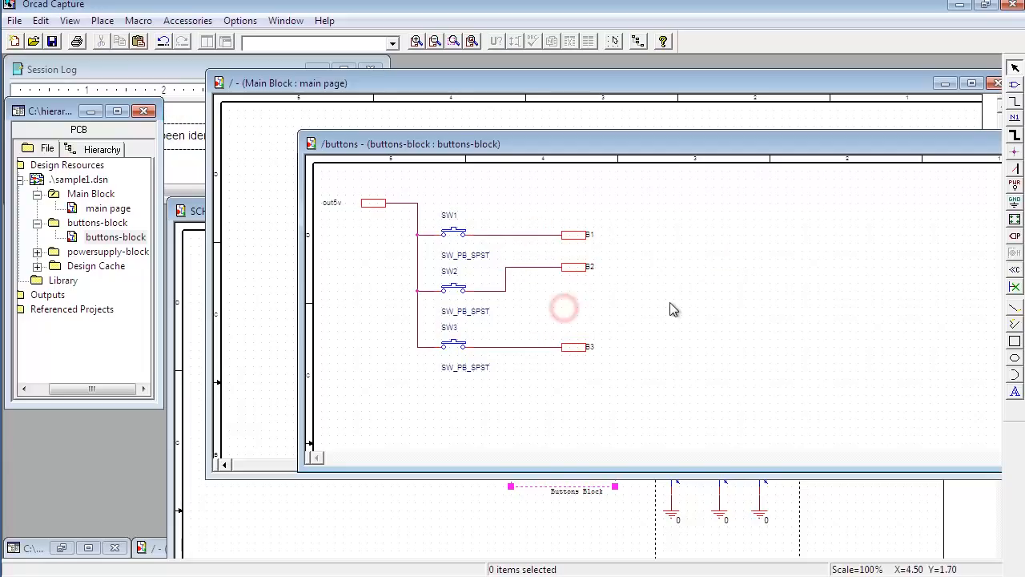
# Step: Save the design and close the buttons-block page to return to the main page
pyautogui.click(52, 41)
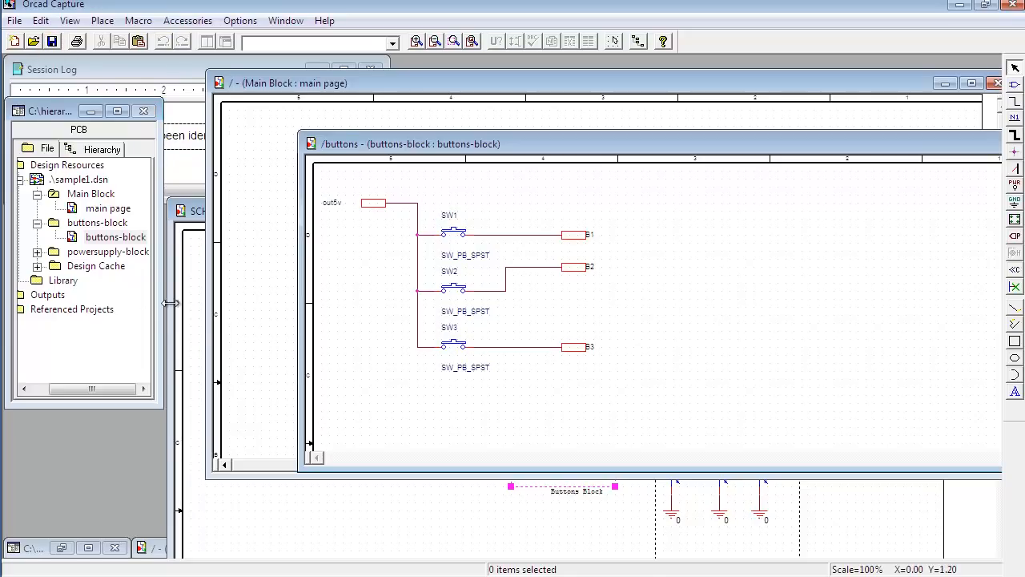
pyautogui.moveTo(759, 141); pyautogui.dragTo(581, 145)
pyautogui.click(939, 149)
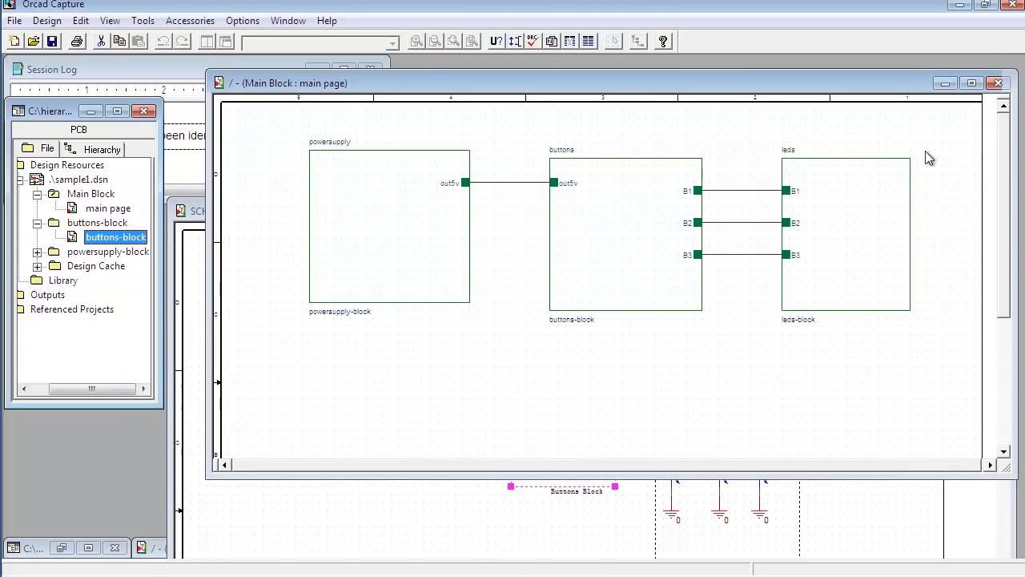
# Step: Descend into the leds block, name its new schematic page leds-block, and move the page window clear of the main page's blocks
pyautogui.click(844, 254)
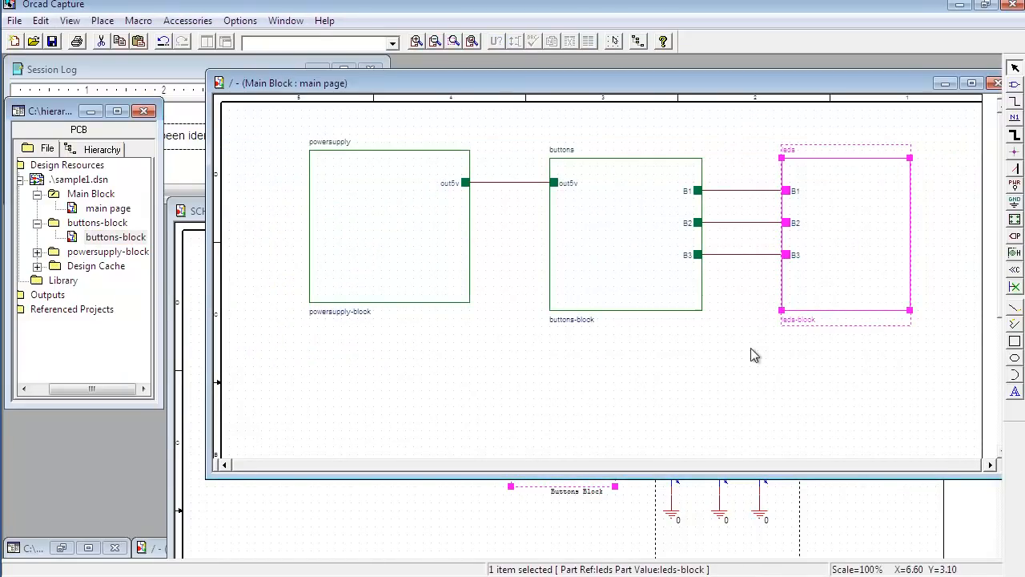
pyautogui.rightClick(854, 236)
pyautogui.click(827, 284)
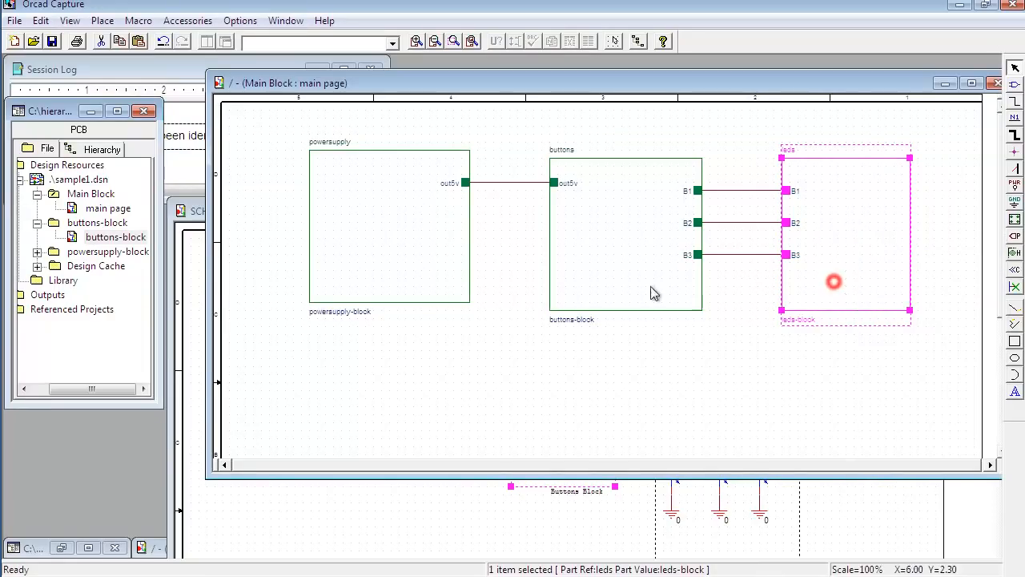
pyautogui.rightClick(861, 224)
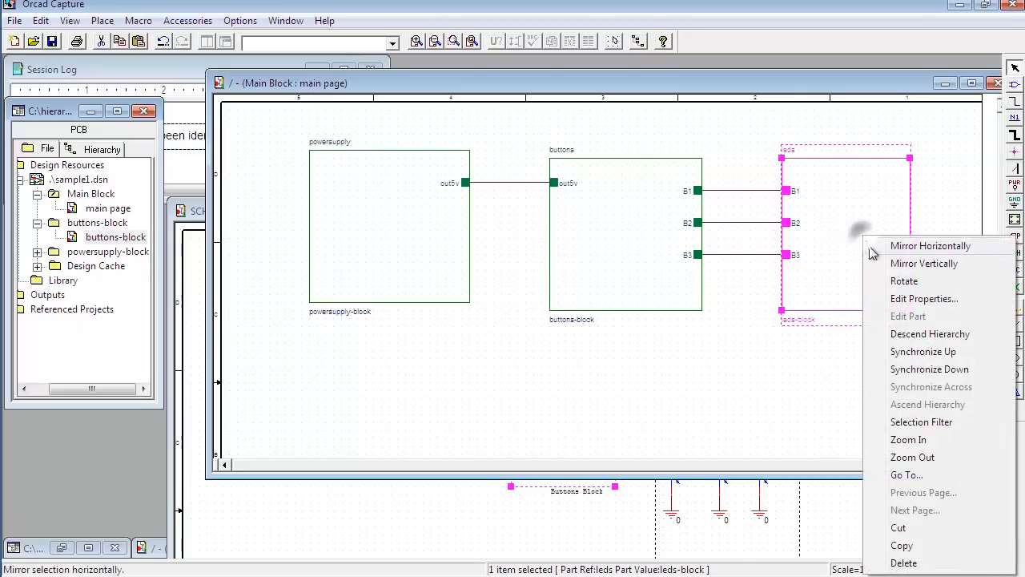
pyautogui.click(911, 340)
pyautogui.doubleClick(461, 292)
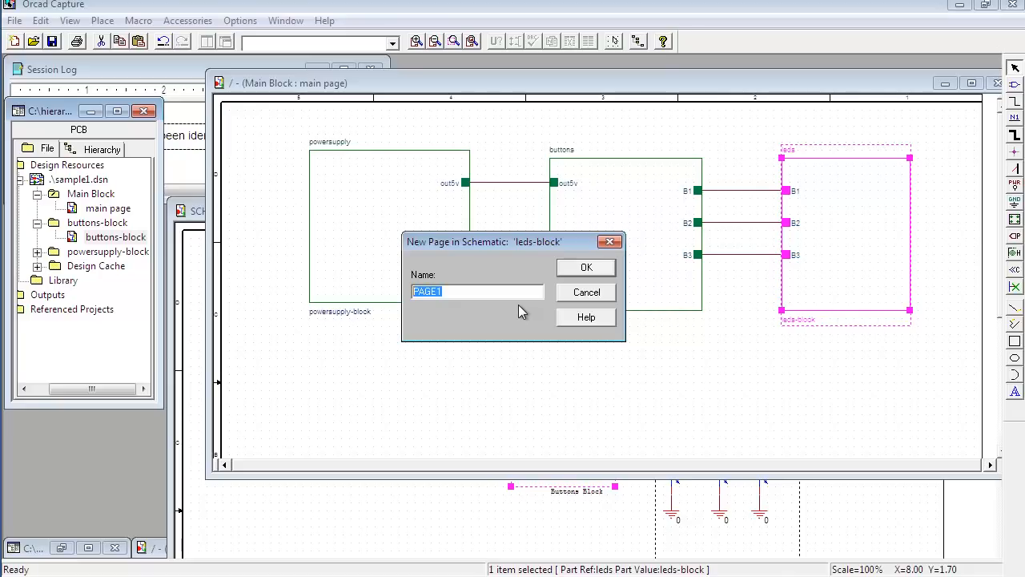
pyautogui.write('leds-block')
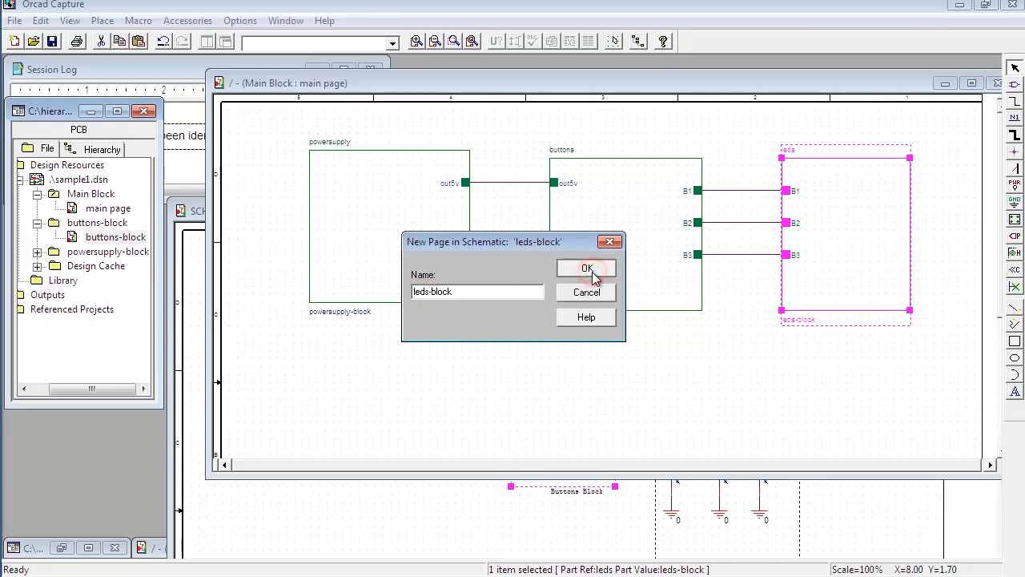
pyautogui.click(589, 269)
pyautogui.moveTo(447, 231); pyautogui.dragTo(572, 340)
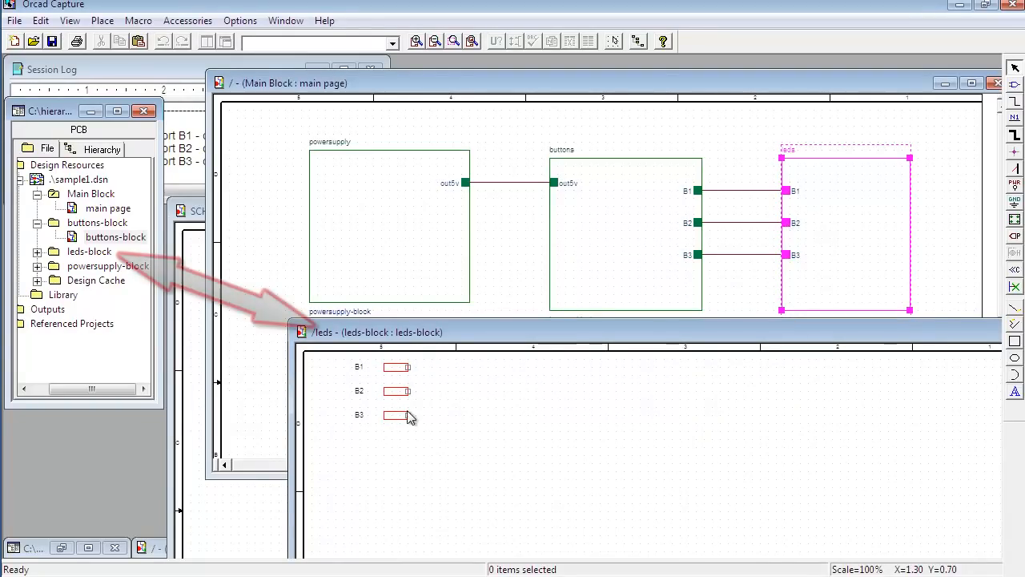
# Step: Copy the resistor and LED circuit from SCHEMATIC2 onto the leds-block page and run R3's wire to the B1 port
pyautogui.moveTo(454, 450); pyautogui.dragTo(393, 400)
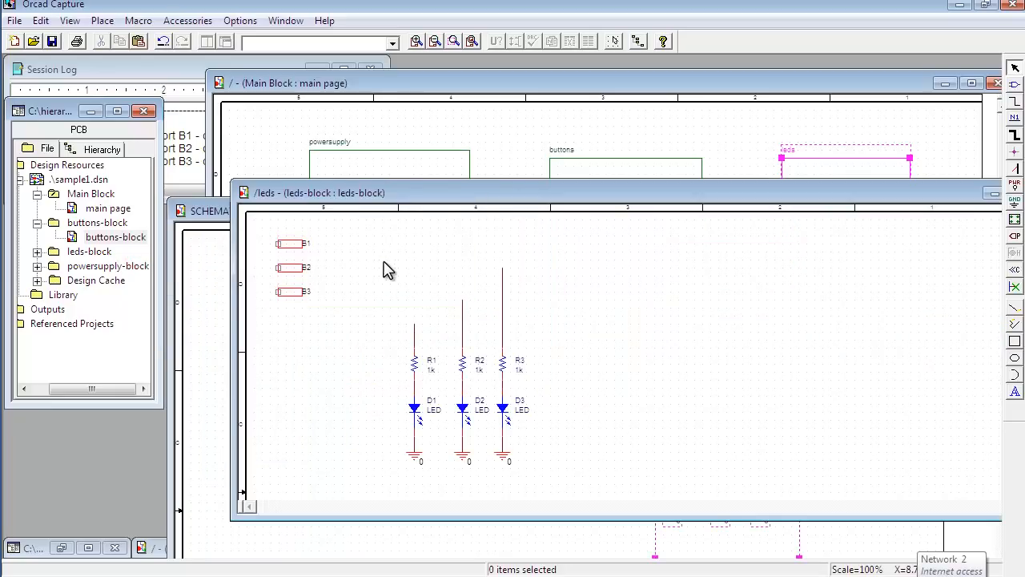
pyautogui.moveTo(502, 268); pyautogui.dragTo(305, 243)
pyautogui.click(338, 257)
# Step: Mirror the B1, B2 and B3 ports horizontally one by one on the leds-block page
pyautogui.click(290, 245)
pyautogui.press('h')
pyautogui.click(292, 268)
pyautogui.press('h')
pyautogui.click(293, 291)
pyautogui.press('h')
pyautogui.click(354, 291)
# Step: Wire R2 to the B2 port and R1 to the B3 port
pyautogui.moveTo(463, 301); pyautogui.dragTo(303, 267)
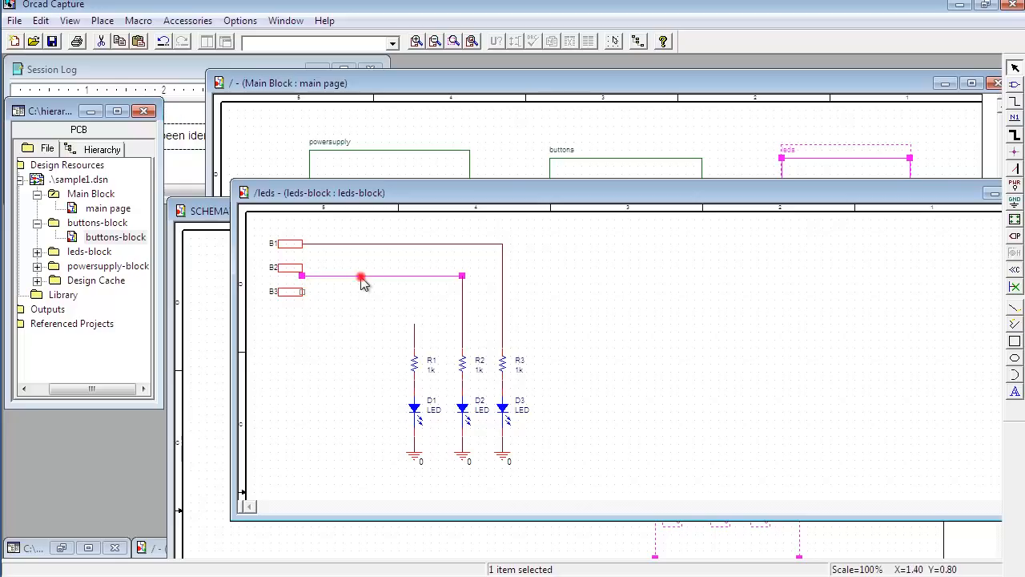
pyautogui.click(361, 305)
pyautogui.click(415, 324)
pyautogui.moveTo(414, 325); pyautogui.dragTo(303, 292)
pyautogui.click(337, 305)
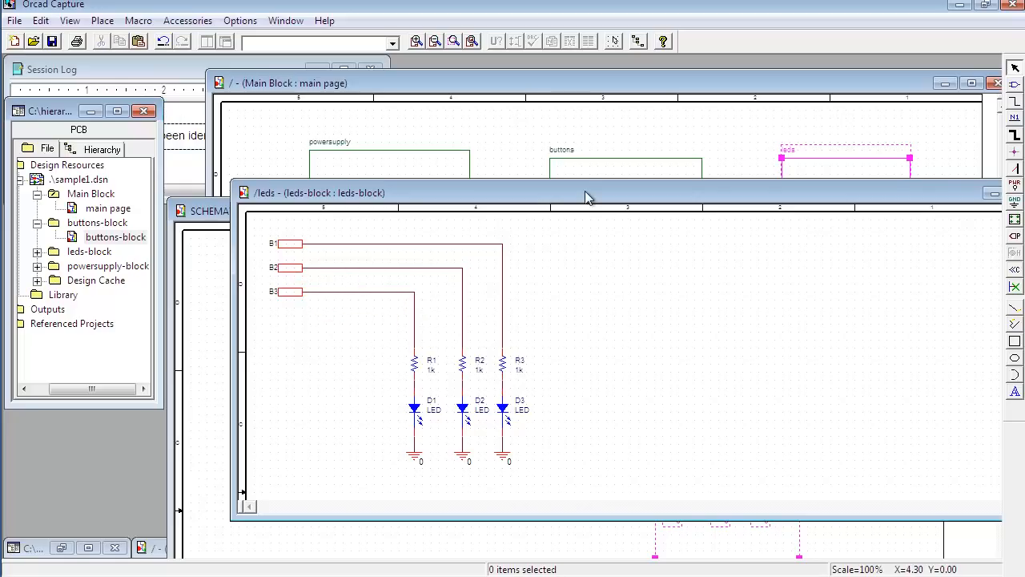
# Step: Check the finished LED circuit and its B1 port, and close the leds-block page
pyautogui.moveTo(589, 201); pyautogui.dragTo(563, 227)
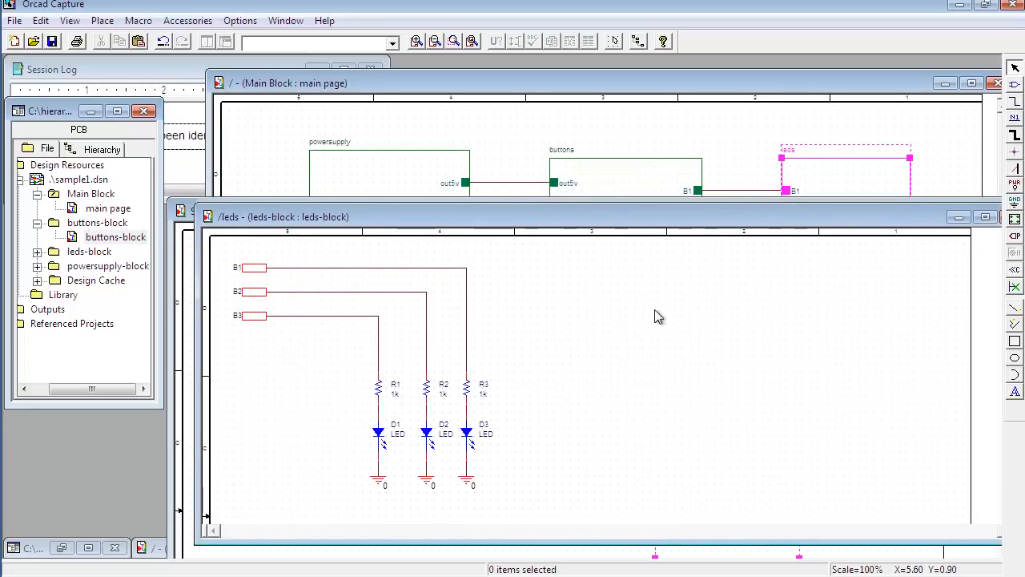
pyautogui.click(262, 270)
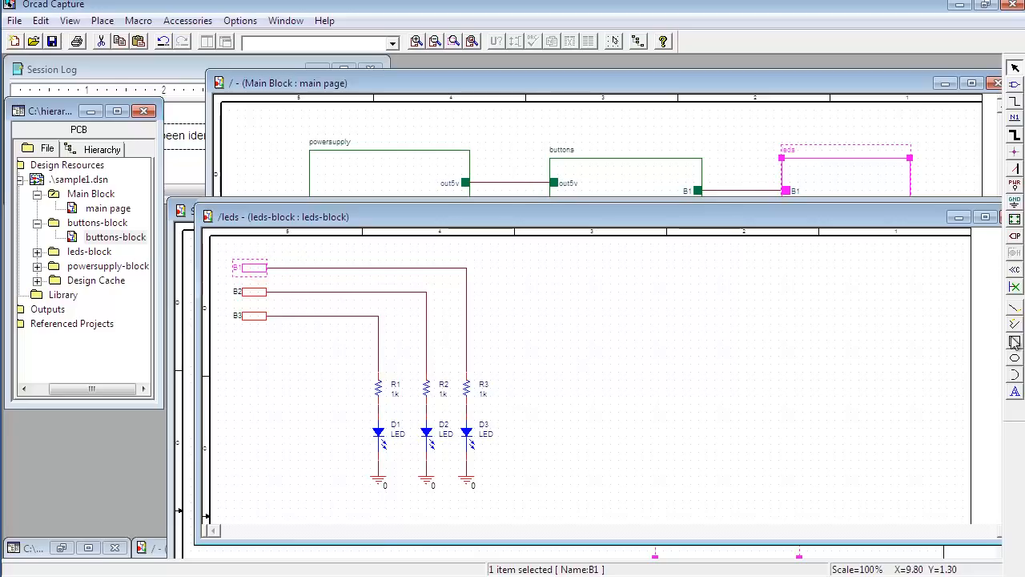
pyautogui.click(629, 340)
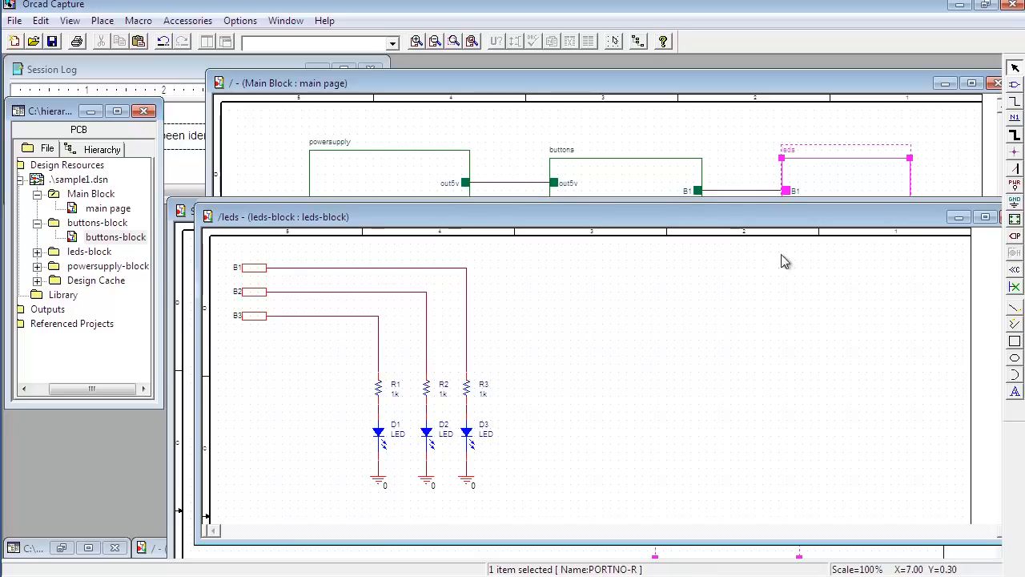
pyautogui.moveTo(919, 219); pyautogui.dragTo(855, 224)
pyautogui.click(919, 239)
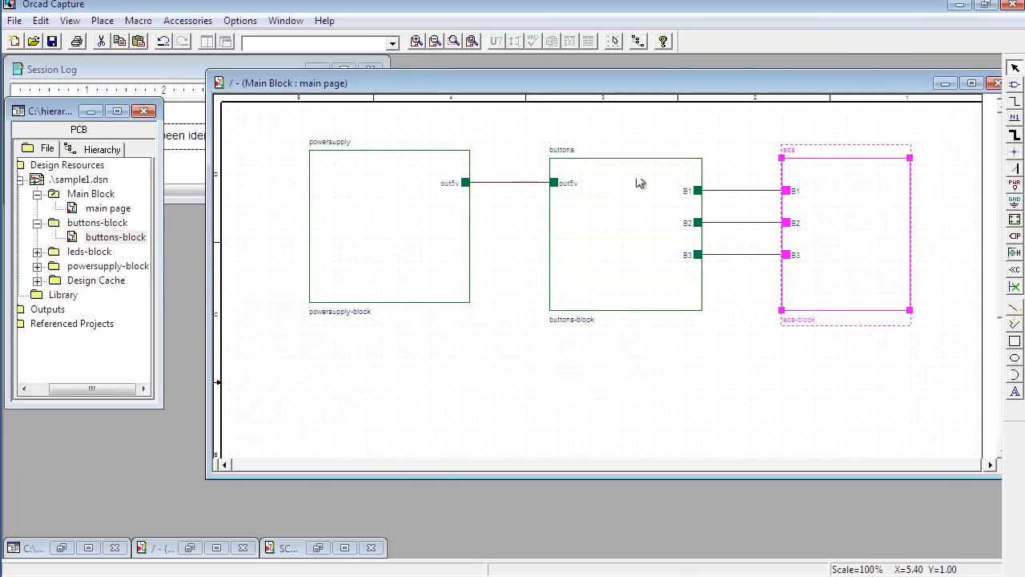
# Step: Expand the leds-block and powersupply-block folders in the project tree and review the page of each block and the main page
pyautogui.moveTo(436, 80); pyautogui.dragTo(402, 81)
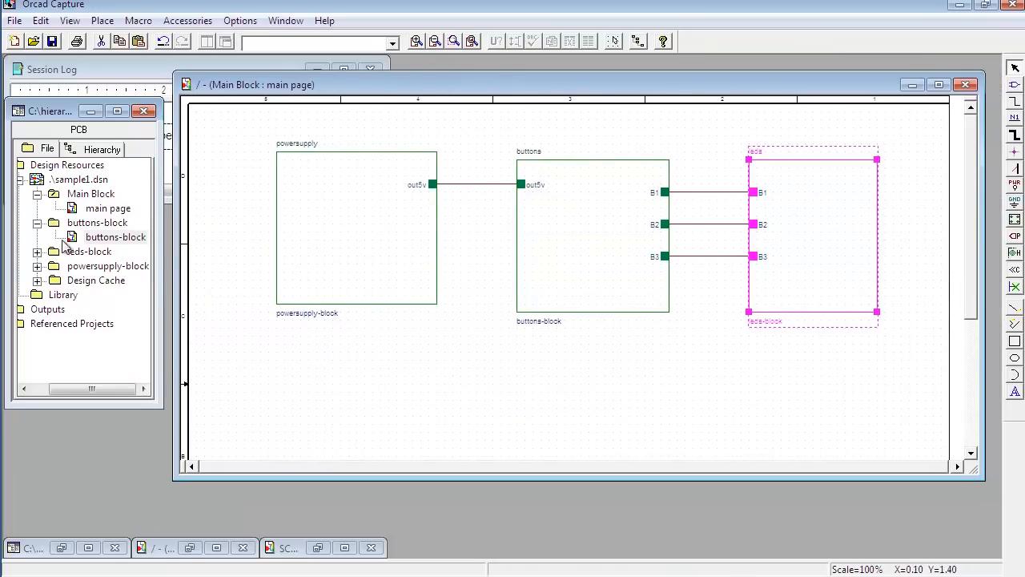
pyautogui.click(37, 251)
pyautogui.click(37, 281)
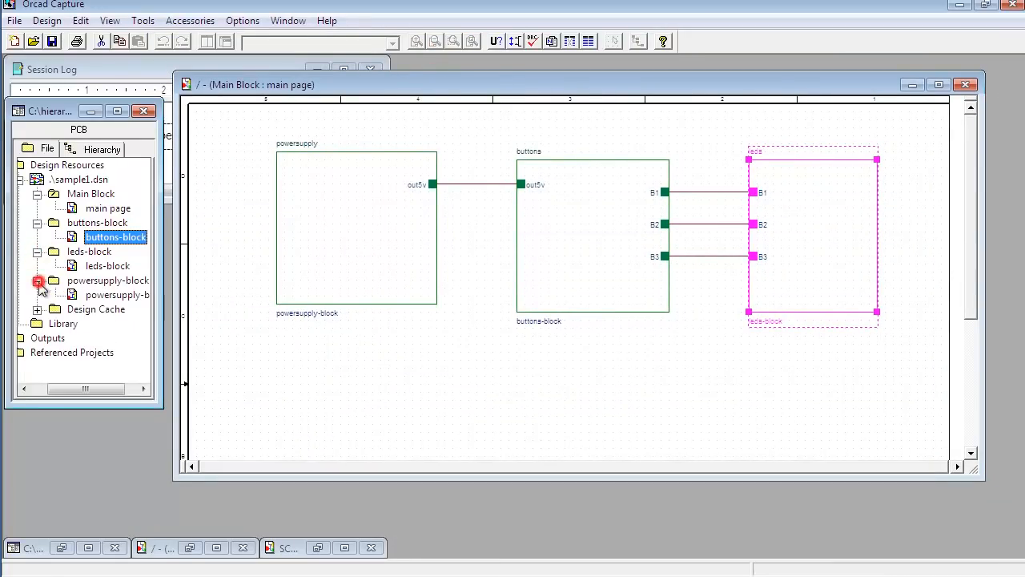
pyautogui.click(112, 295)
pyautogui.click(107, 265)
pyautogui.click(115, 237)
pyautogui.click(104, 208)
# Step: Close the Main Block main page, saving its changes
pyautogui.click(201, 215)
pyautogui.click(304, 208)
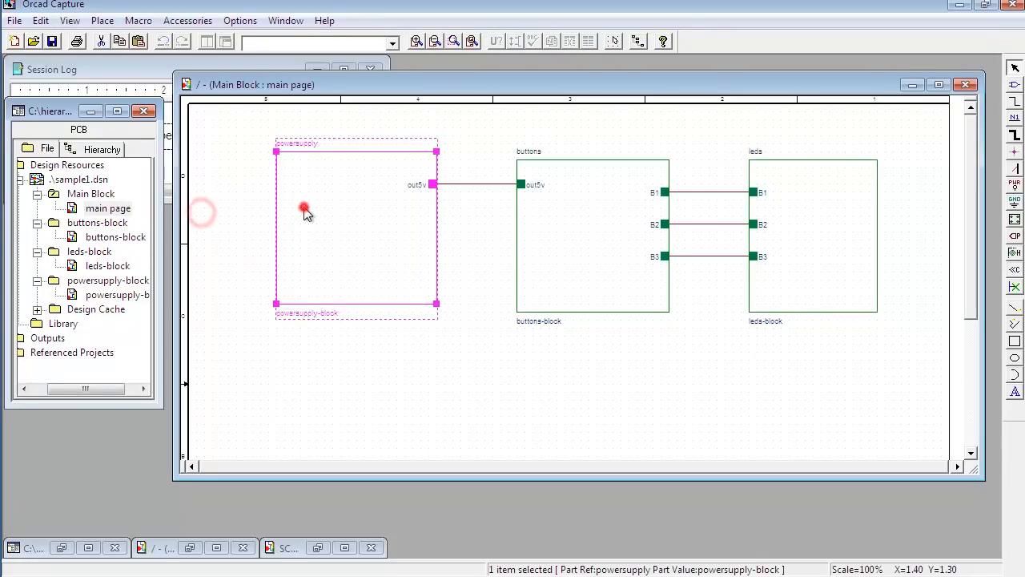
pyautogui.click(965, 84)
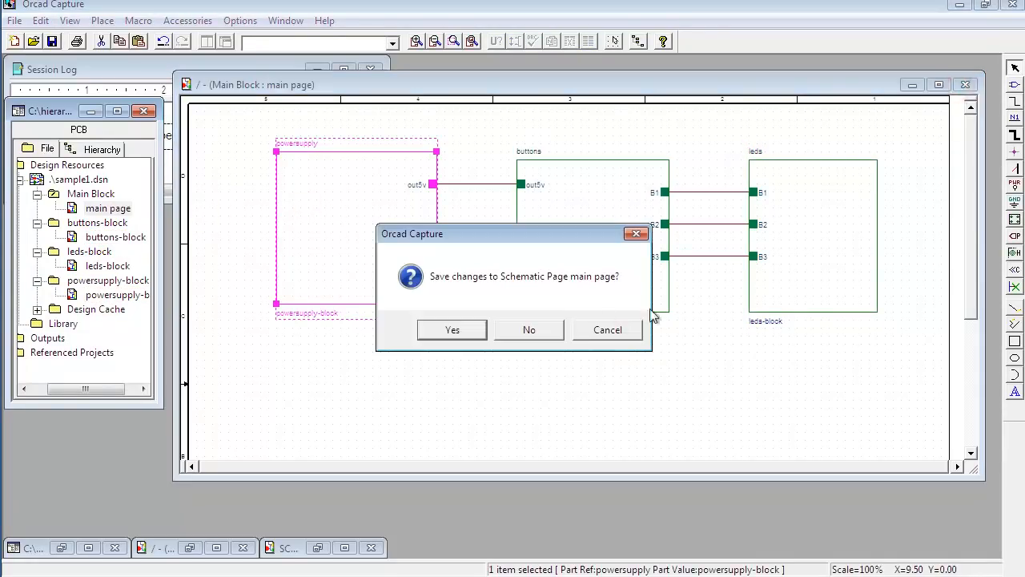
pyautogui.click(454, 330)
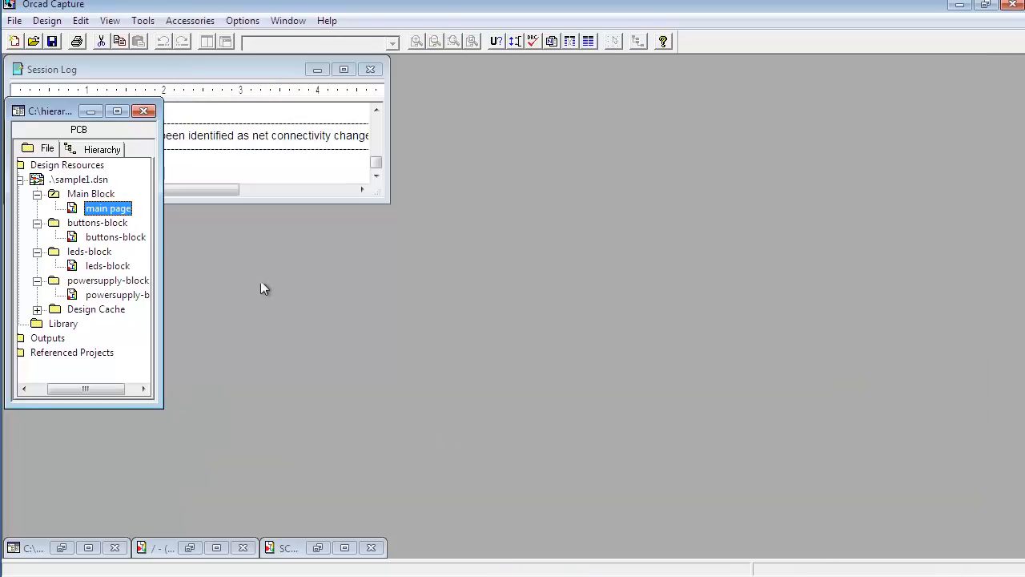
# Step: Reopen the Main Block main page and arrange its window beside the project tree with all three blocks in view
pyautogui.doubleClick(119, 210)
pyautogui.moveTo(254, 88); pyautogui.dragTo(392, 76)
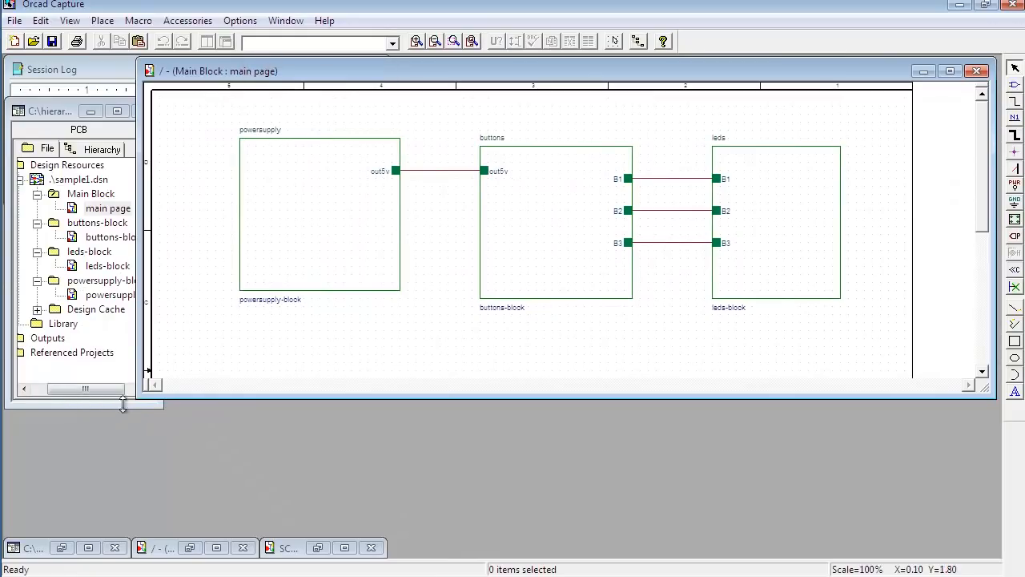
pyautogui.moveTo(134, 401); pyautogui.dragTo(184, 426)
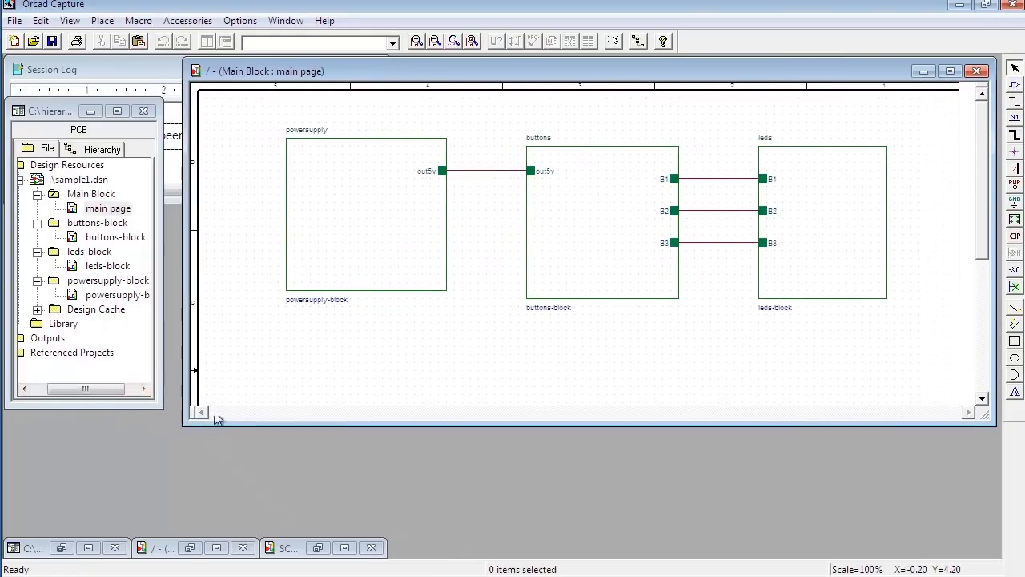
# Step: Descend the hierarchy into the powersupply block and shrink and move its page window to keep the main page accessible
pyautogui.click(365, 211)
pyautogui.rightClick(364, 210)
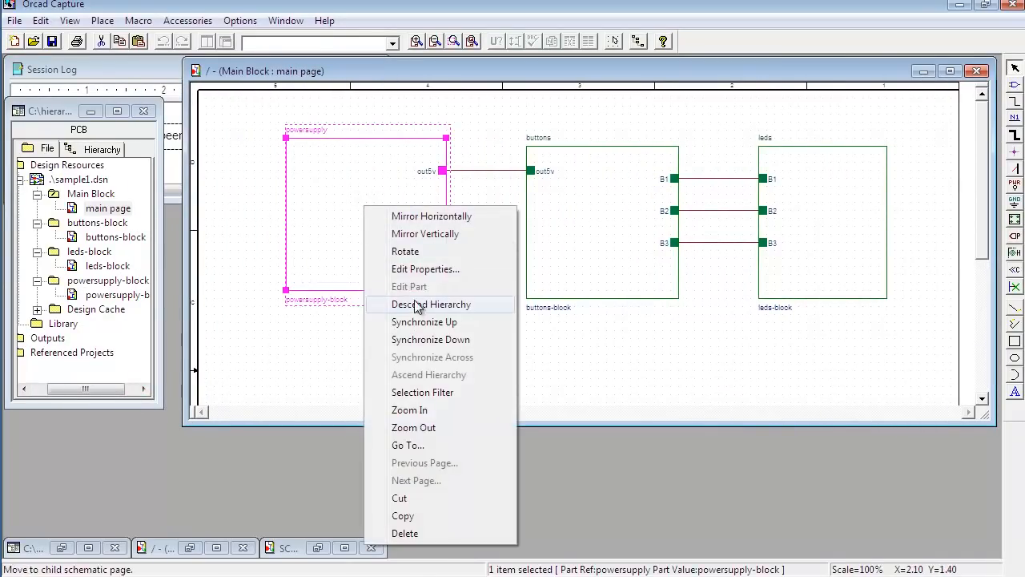
pyautogui.click(414, 304)
pyautogui.moveTo(365, 90); pyautogui.dragTo(445, 180)
pyautogui.moveTo(941, 397); pyautogui.dragTo(515, 403)
pyautogui.moveTo(415, 190); pyautogui.dragTo(413, 213)
# Step: Descend the hierarchy into the buttons block, narrow its page window and place it beneath the buttons block
pyautogui.click(591, 214)
pyautogui.rightClick(590, 214)
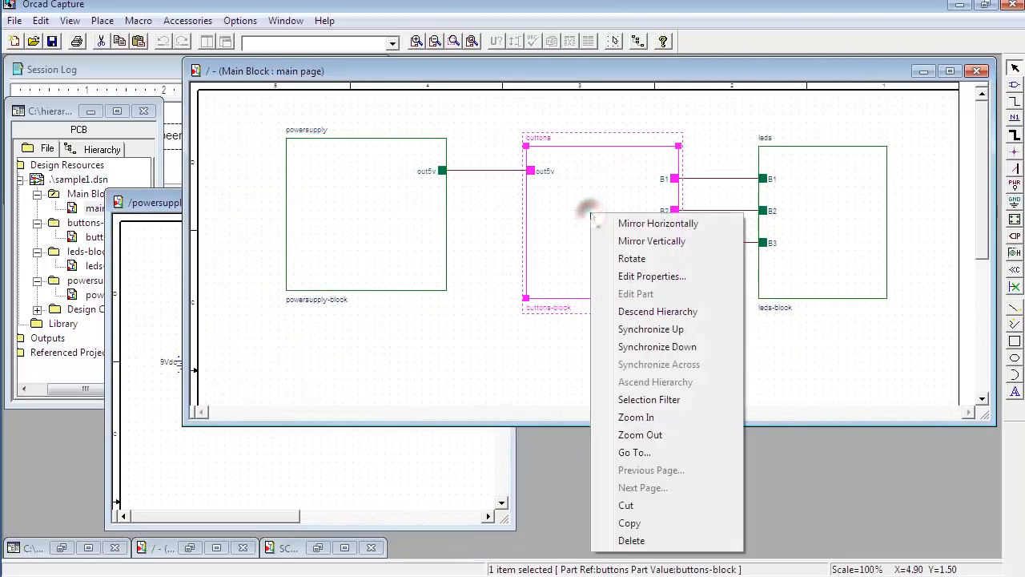
pyautogui.click(650, 311)
pyautogui.moveTo(876, 434); pyautogui.dragTo(392, 420)
pyautogui.moveTo(264, 109); pyautogui.dragTo(745, 279)
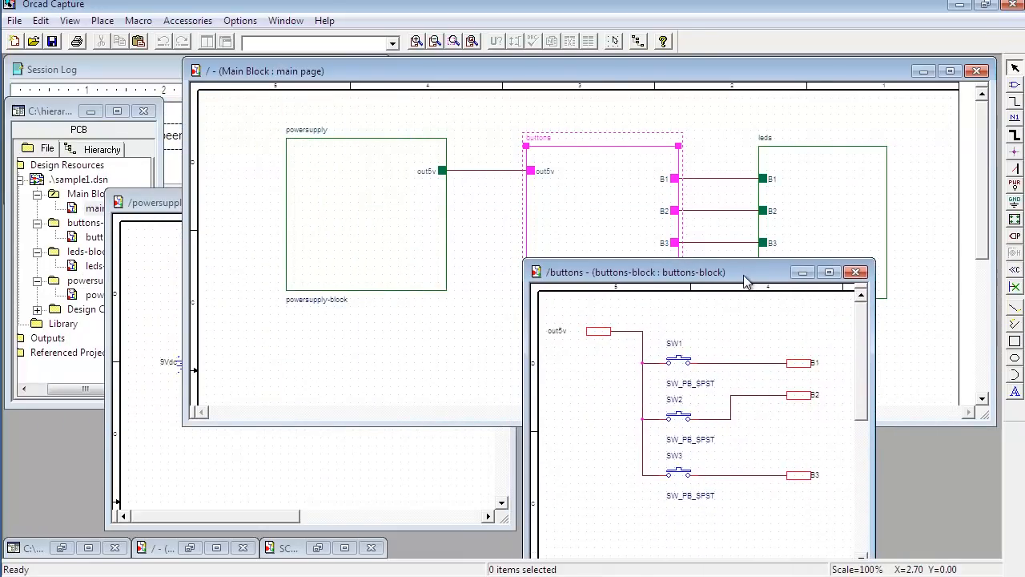
# Step: Descend the hierarchy into the leds block, narrow its page window and place it beneath the leds block
pyautogui.click(843, 178)
pyautogui.rightClick(840, 179)
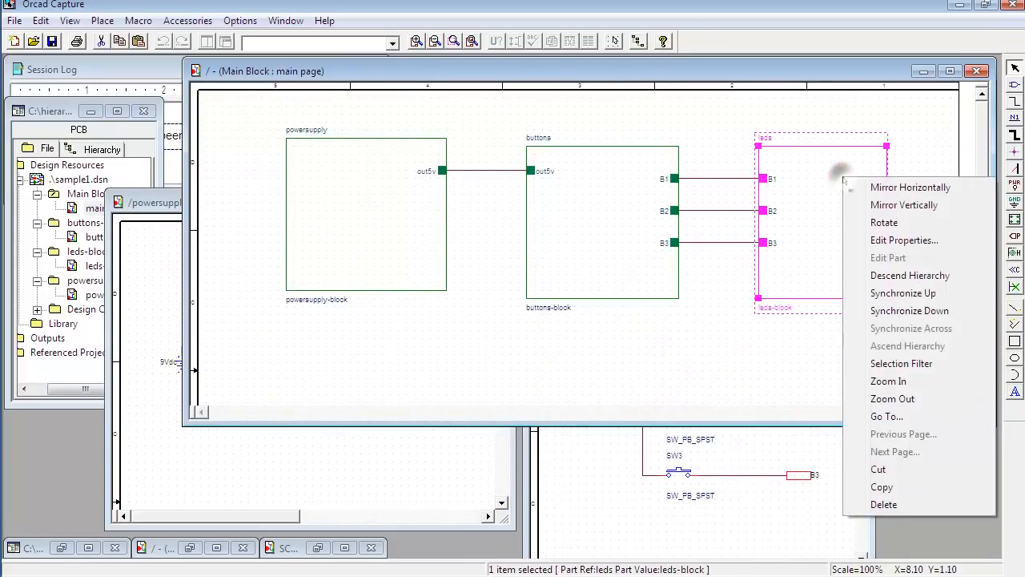
pyautogui.click(890, 277)
pyautogui.moveTo(884, 448); pyautogui.dragTo(365, 431)
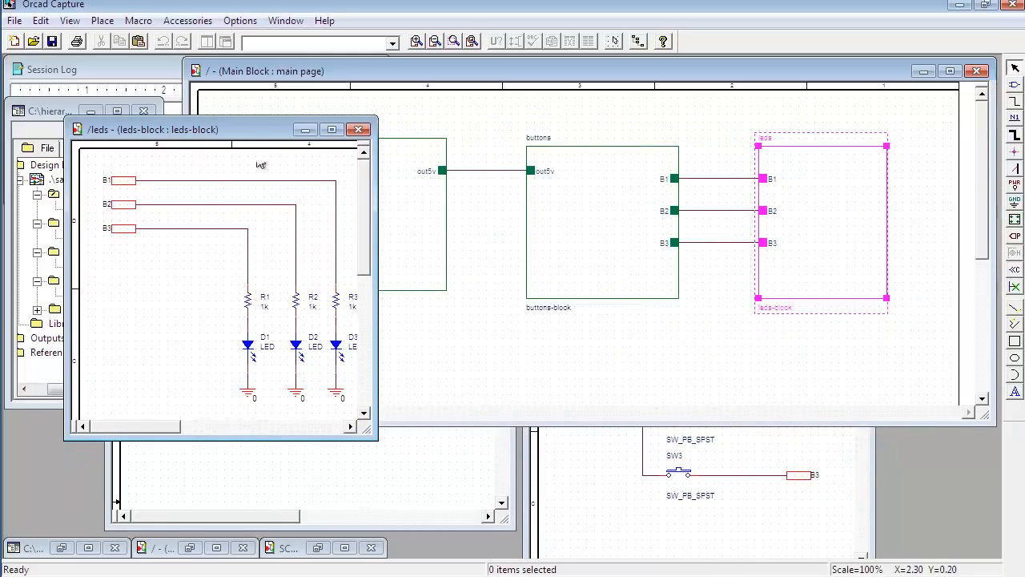
pyautogui.moveTo(250, 132); pyautogui.dragTo(849, 235)
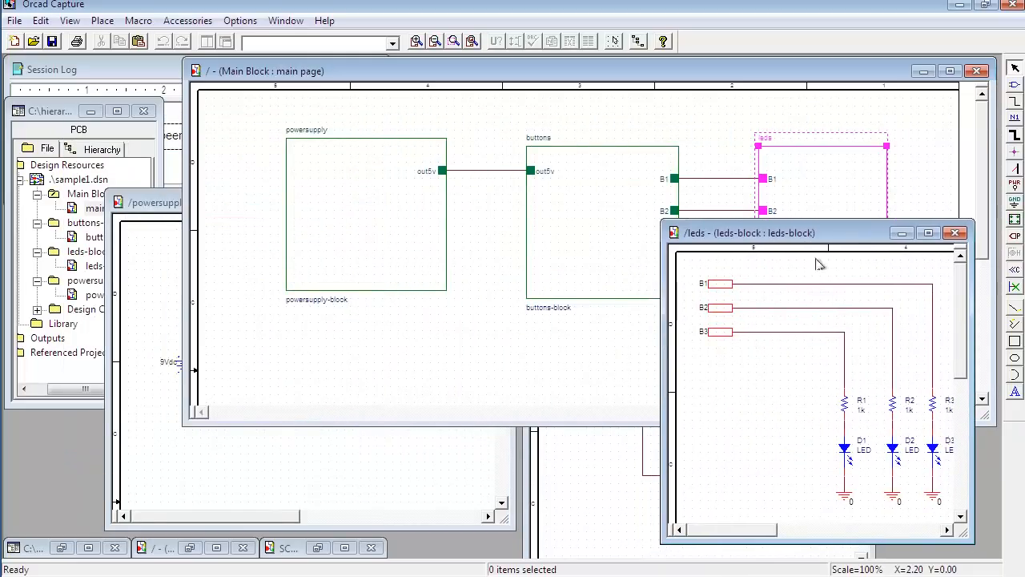
# Step: Bring the buttons page forward and arrange it side by side with the leds page to compare their B1, B2 and B3 ports
pyautogui.click(593, 472)
pyautogui.moveTo(600, 279); pyautogui.dragTo(473, 311)
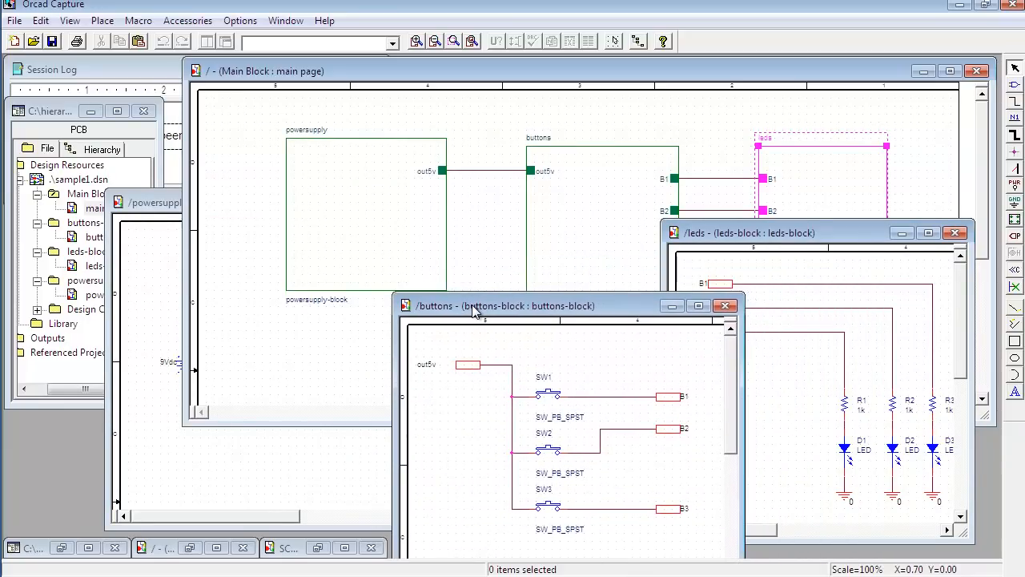
pyautogui.moveTo(811, 233); pyautogui.dragTo(847, 229)
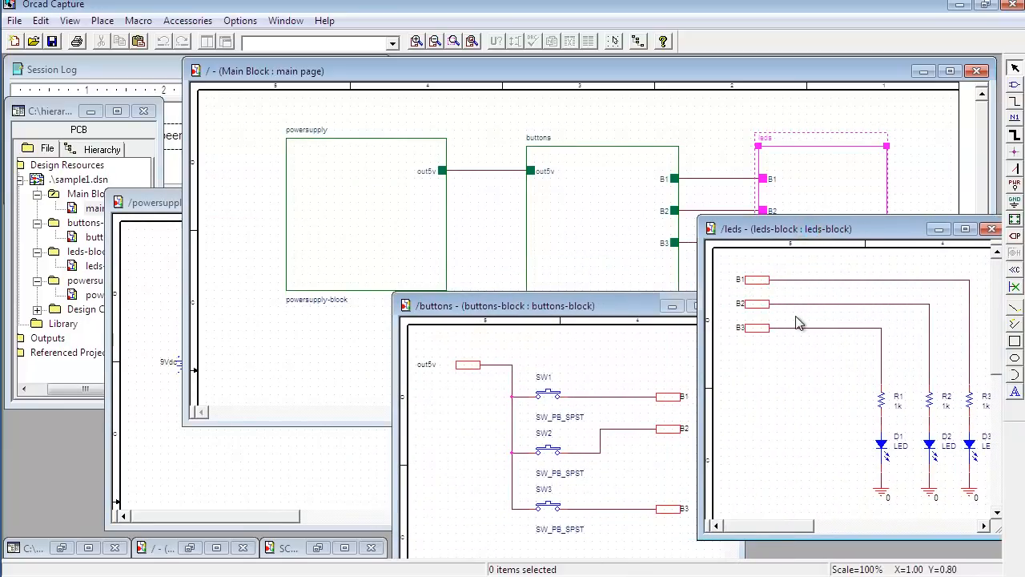
# Step: Close the leds, buttons and powersupply block pages, leaving only the main page open
pyautogui.click(992, 230)
pyautogui.click(726, 305)
pyautogui.click(446, 460)
pyautogui.click(495, 202)
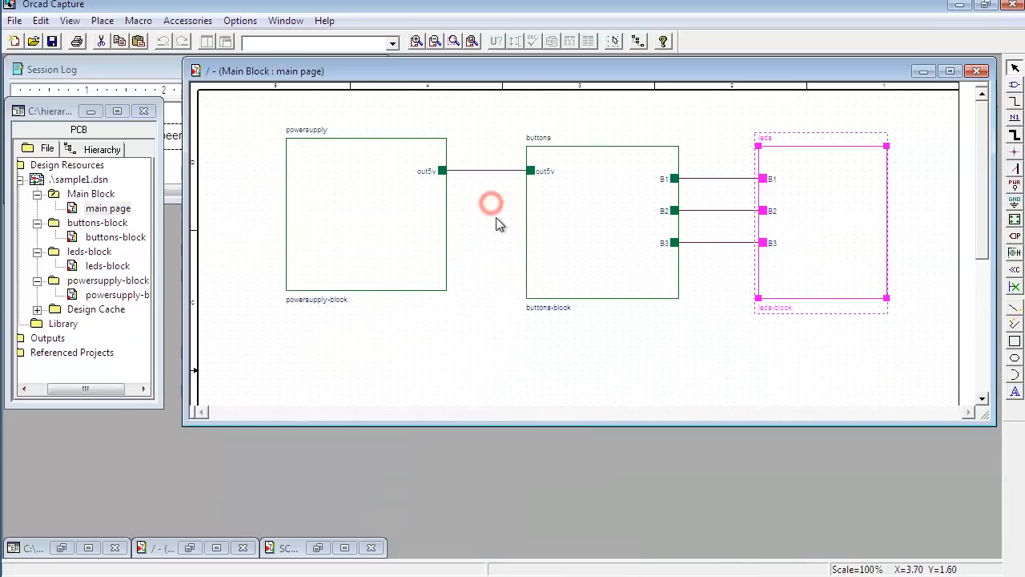